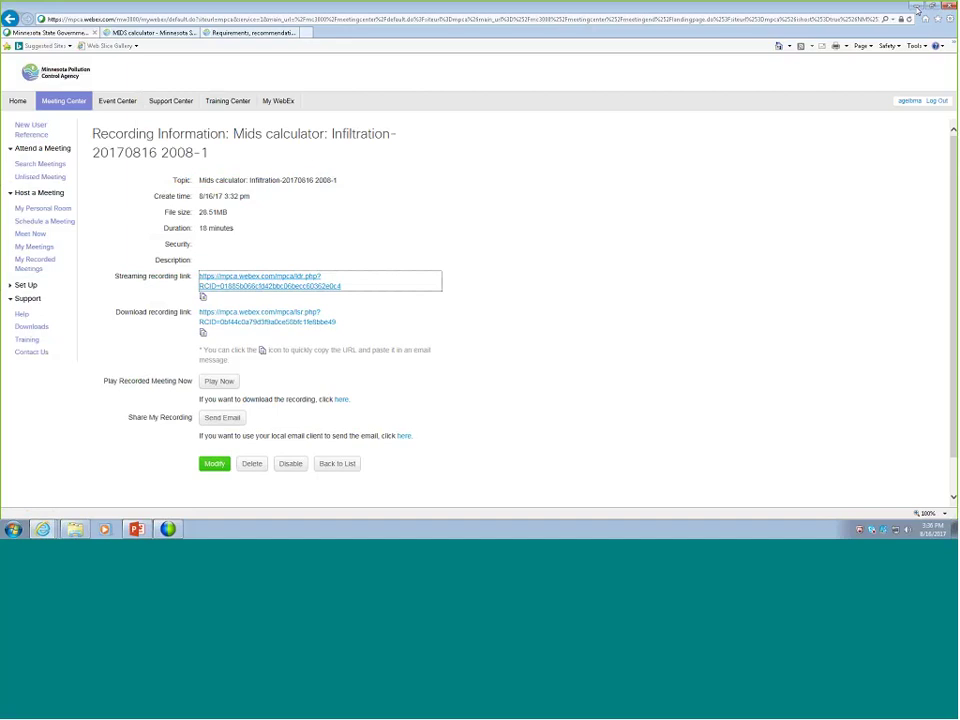
Step: Switch to the MIDS Calculator and create a new project saved as ponds in the Documents library
left_click(916, 7)
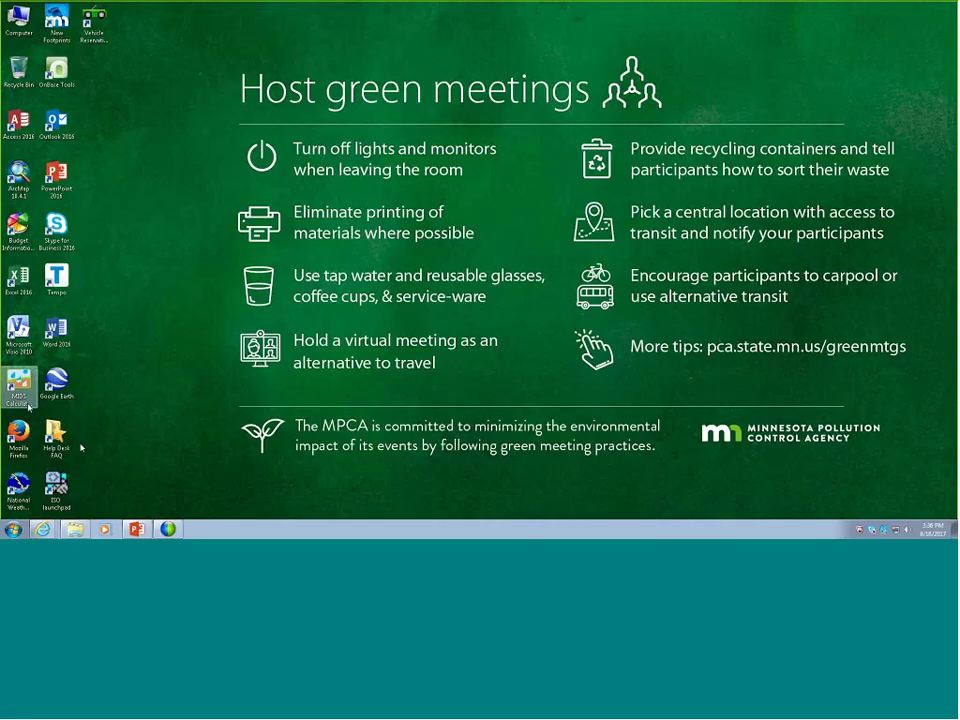
double_click(22, 392)
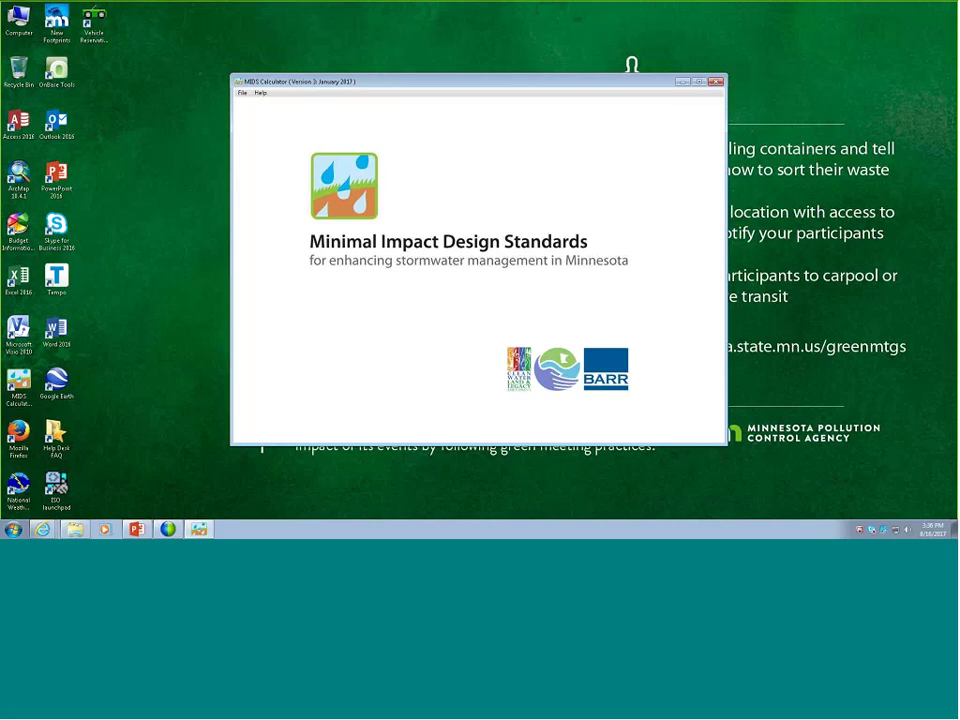
left_click(242, 93)
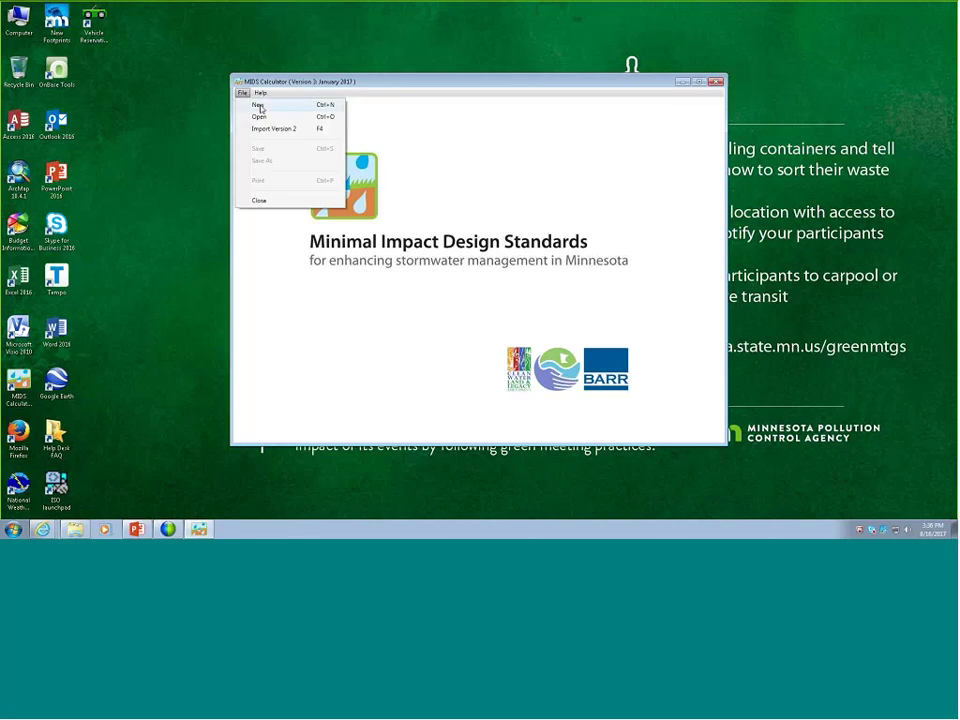
left_click(259, 106)
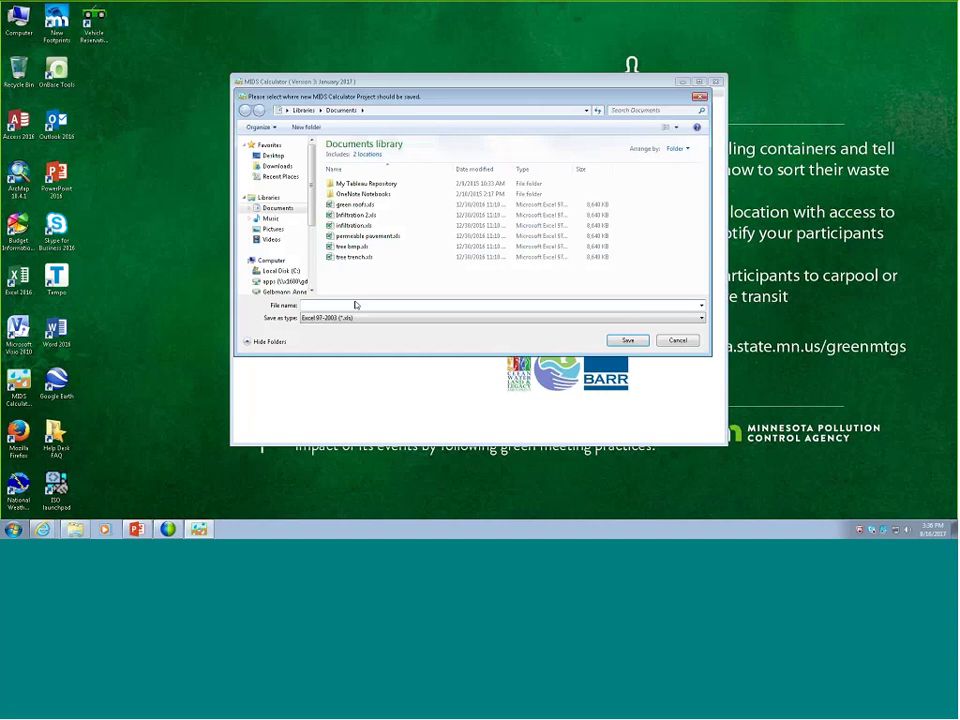
type("ponds")
key("Return")
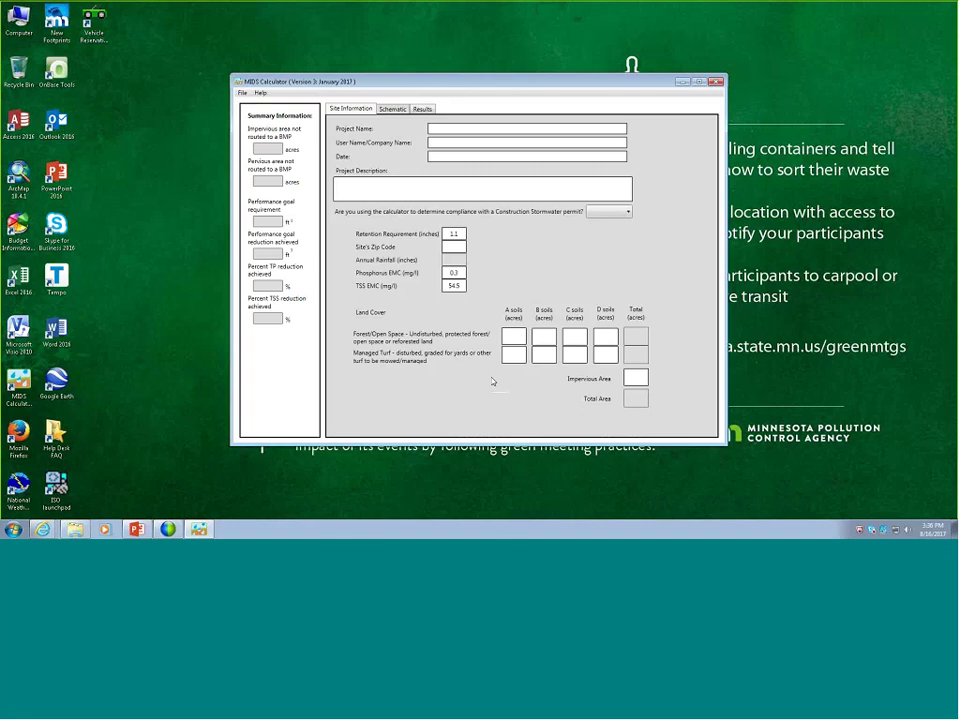
Step: Answer No to Construction Stormwater permit compliance and set the site's zip code to 55155
left_click(700, 82)
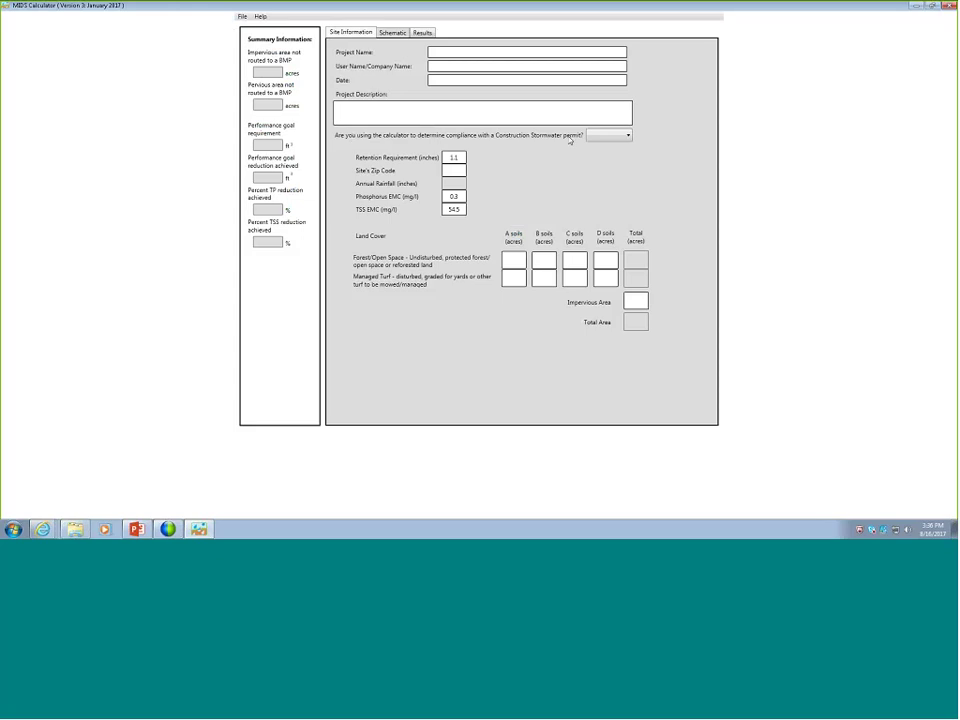
left_click(628, 136)
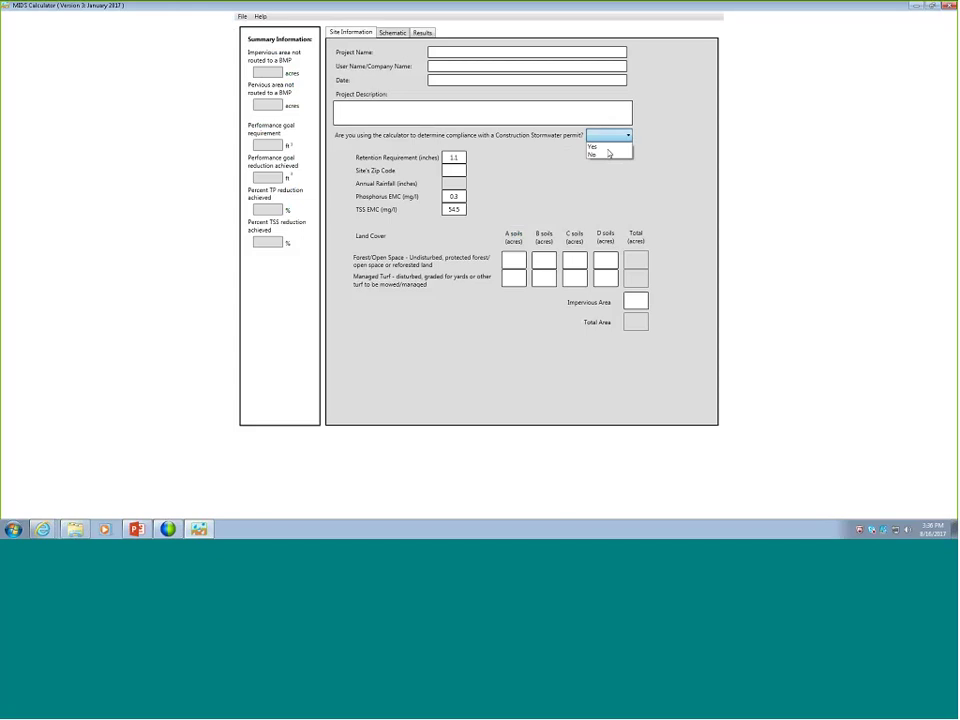
left_click(608, 153)
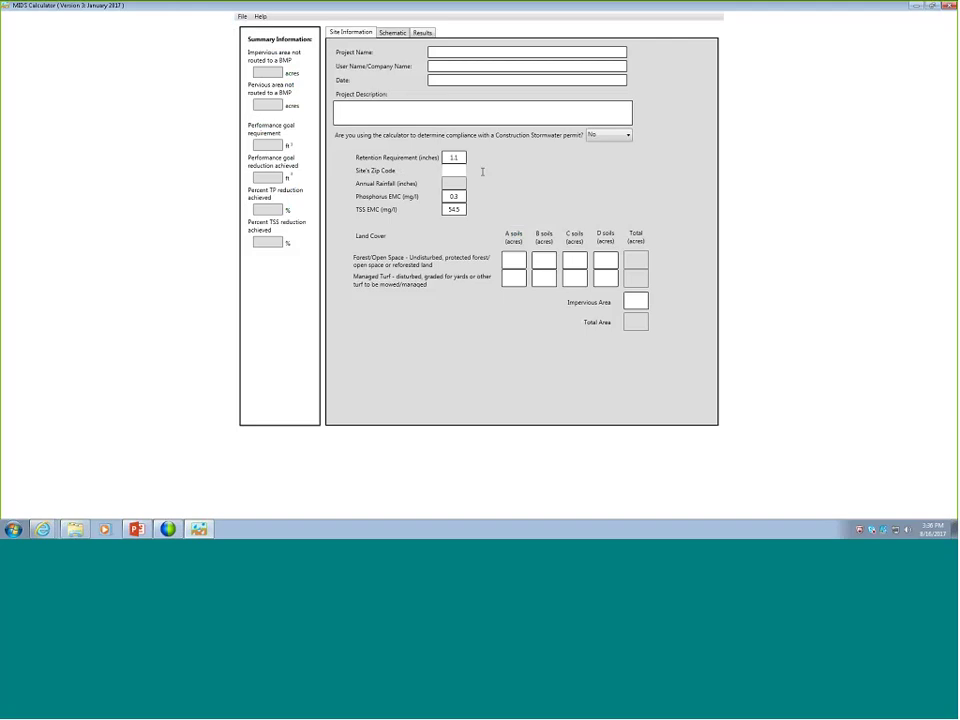
type("55155")
left_click(463, 157)
Step: Set the site's managed turf to 5 acres on B soils and 5 acres on C soils, with 10 acres of impervious area
left_click(638, 299)
left_click(546, 280)
type("5")
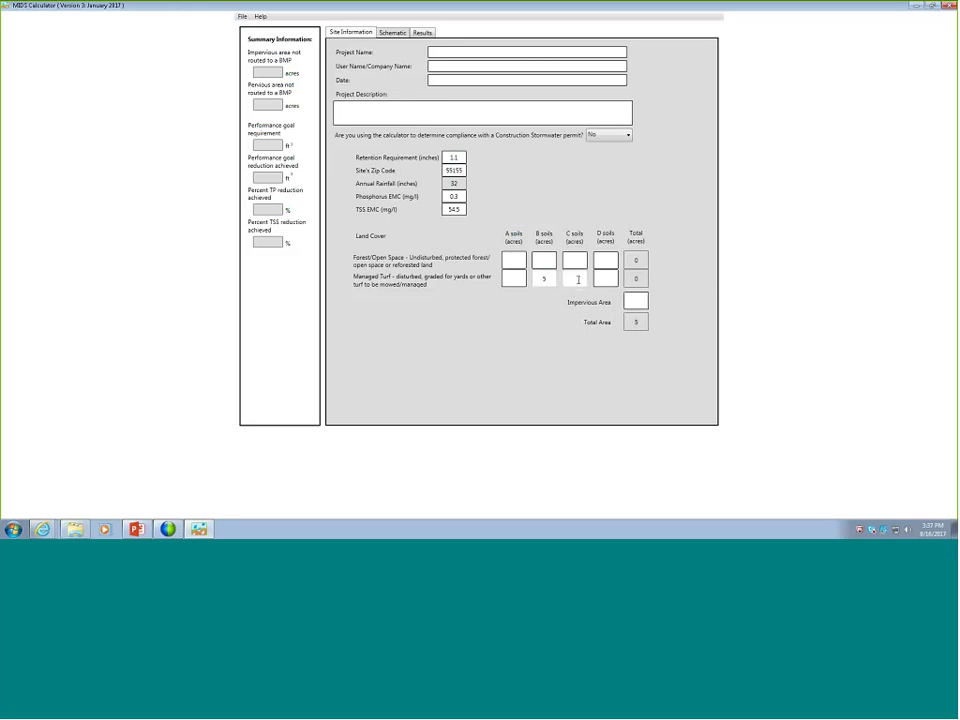
left_click(578, 280)
type("5")
left_click(641, 301)
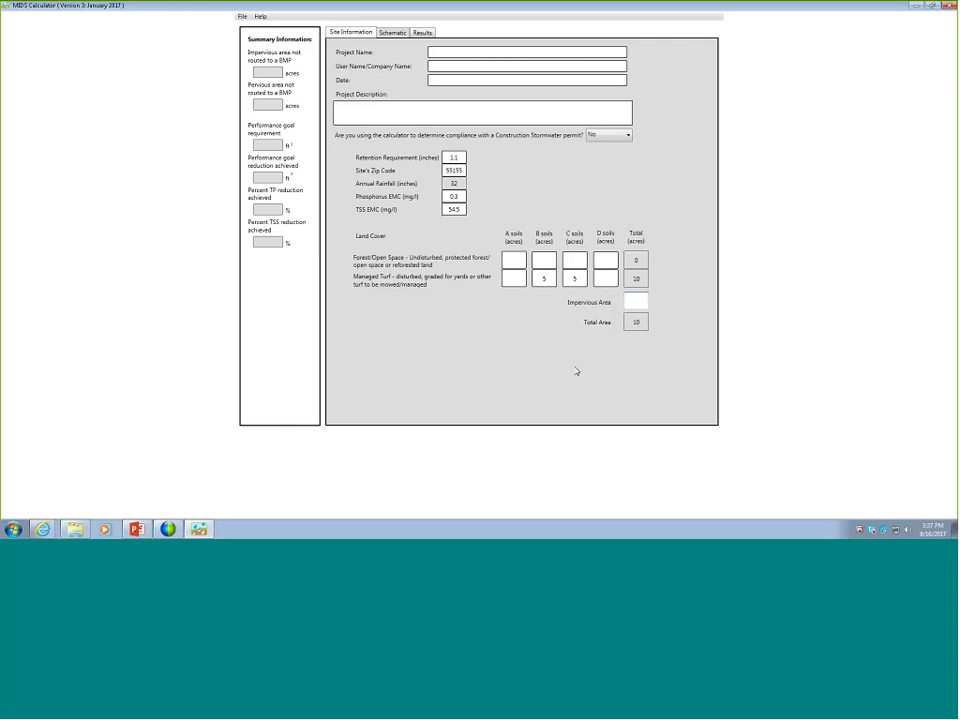
type("10")
left_click(455, 209)
Step: Add a constructed wetland to the schematic, giving its watershed 5 acres each of B and C soil managed turf and 10 acres of impervious cover
left_click(394, 35)
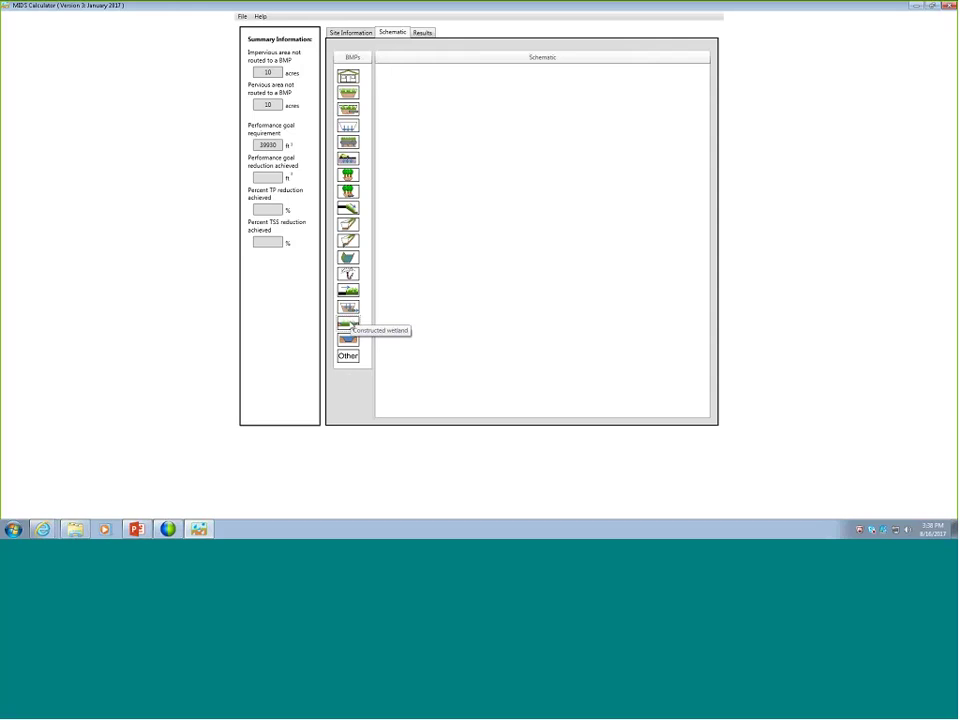
left_click_drag(348, 323, 518, 224)
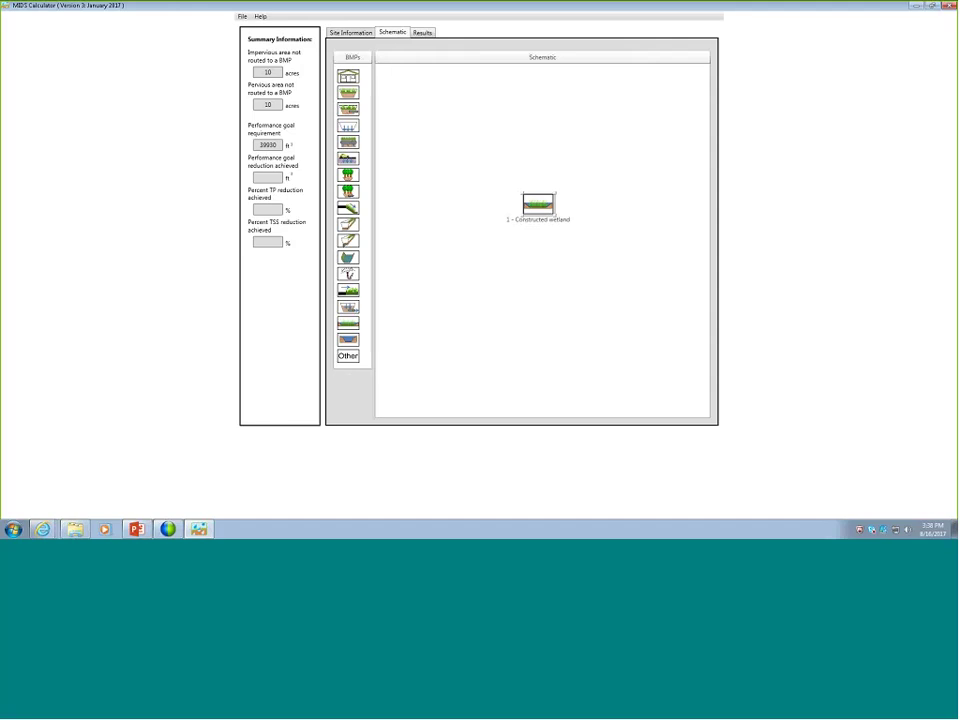
double_click(538, 206)
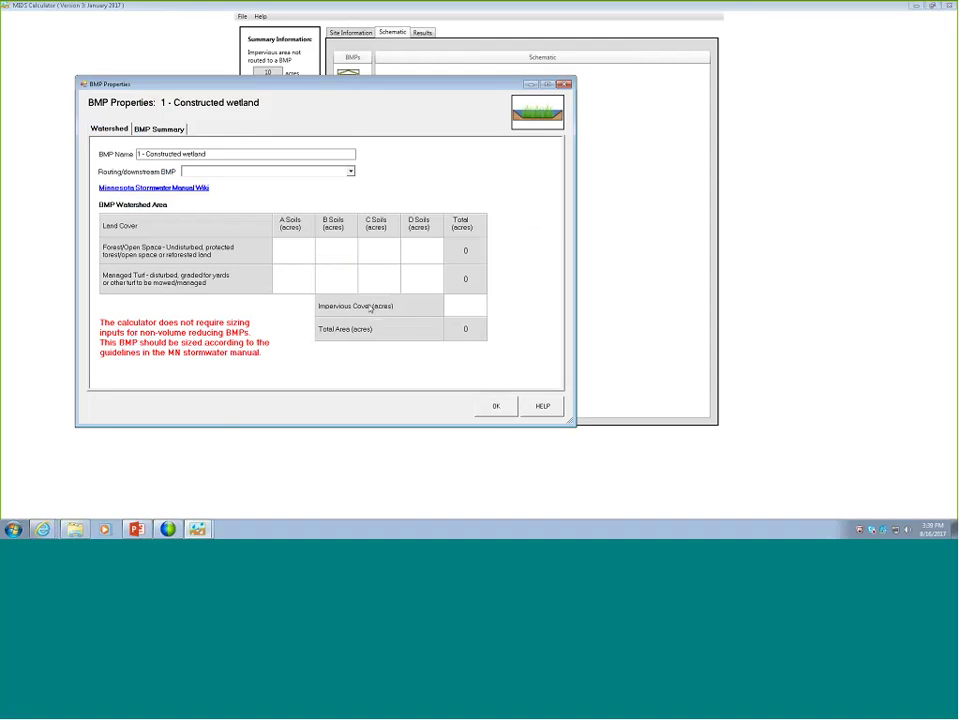
type("5")
key("Tab")
type("5")
left_click(465, 305)
type("10")
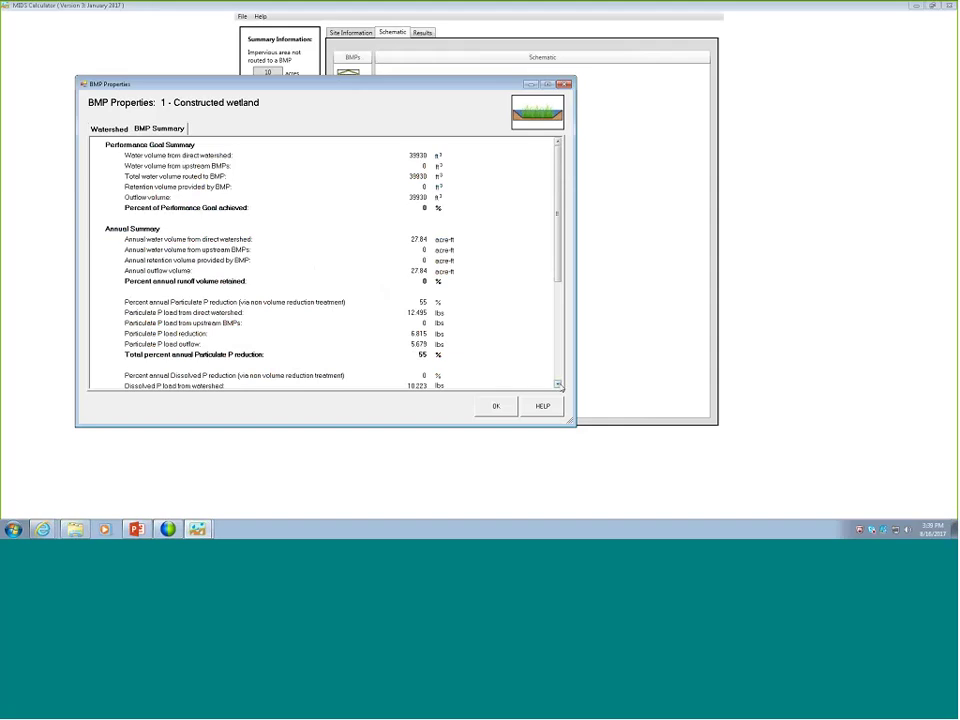
Step: Review the constructed wetland's BMP summary down to the annual TSS reduction and accept its properties
scroll(558, 384, "down", 4)
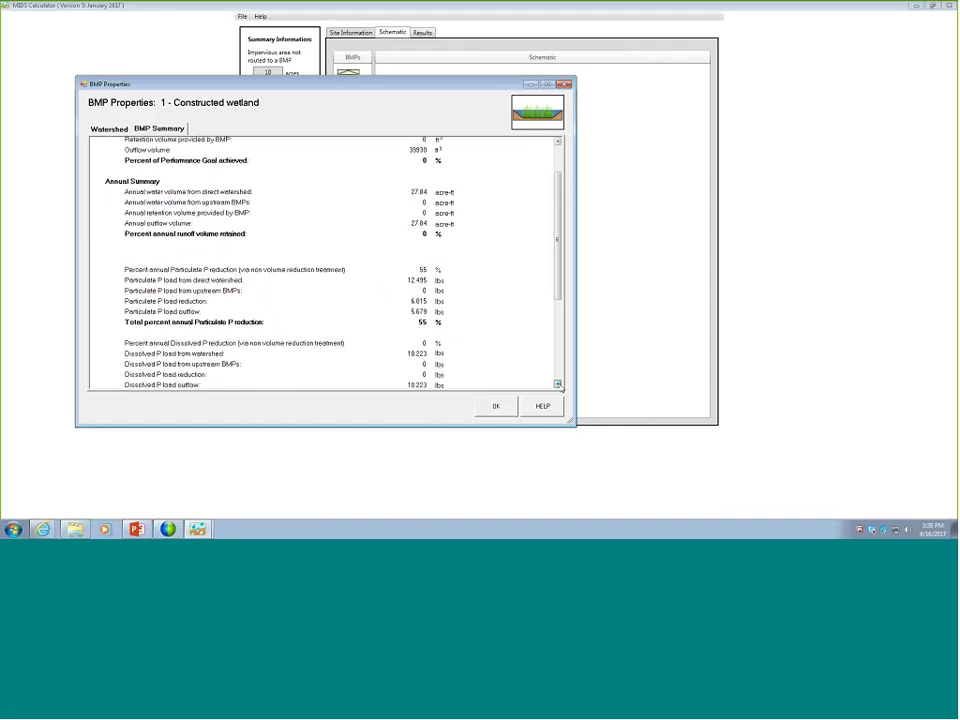
scroll(558, 384, "down", 4)
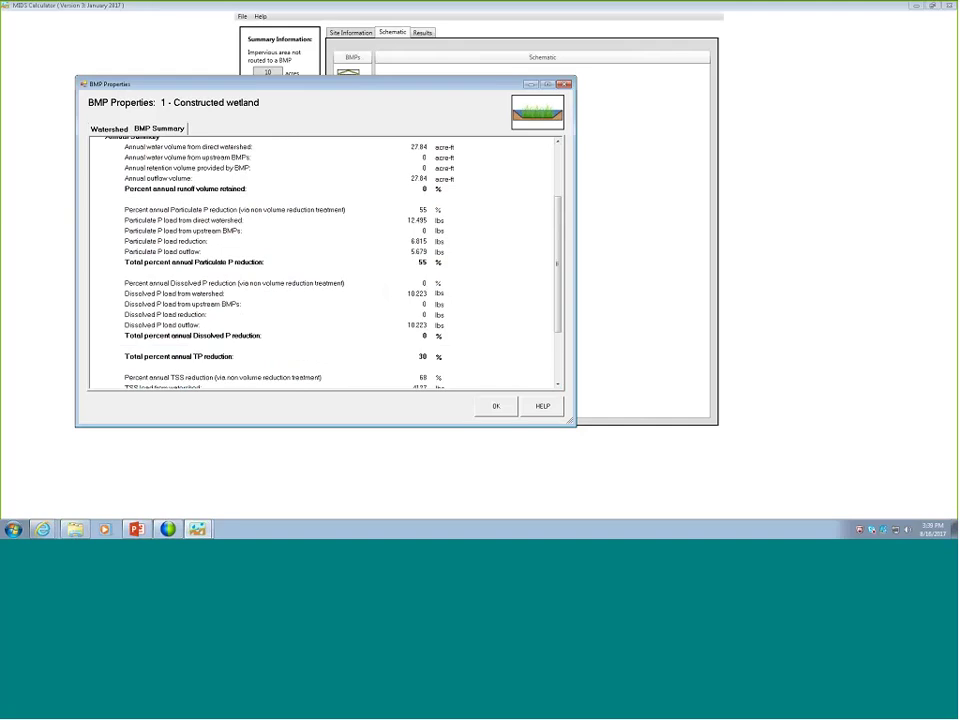
scroll(558, 388, "down", 3)
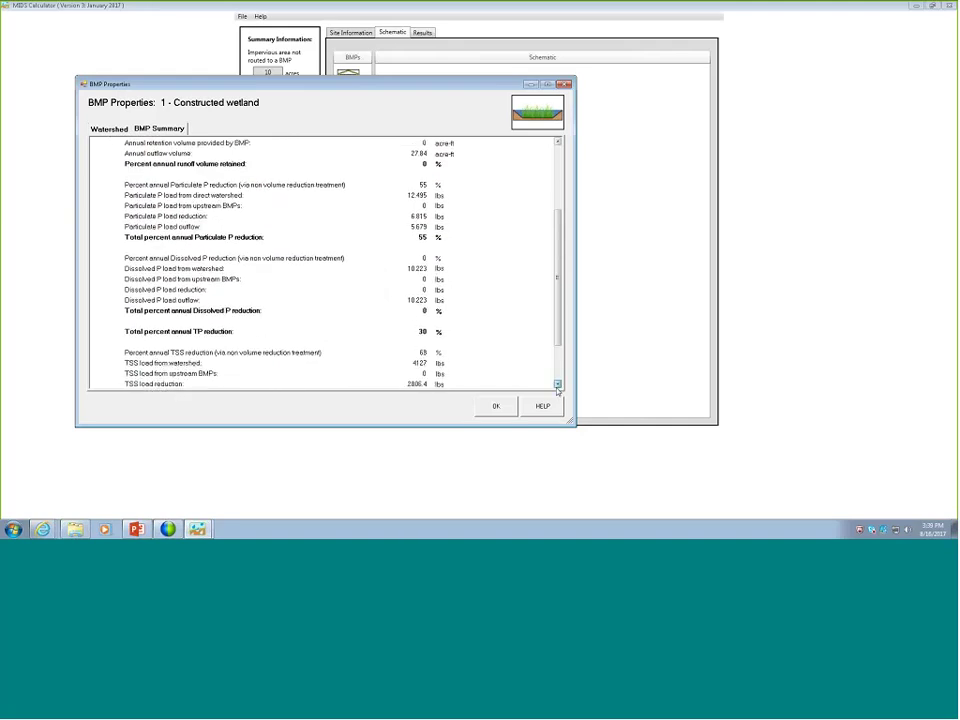
left_click(558, 386)
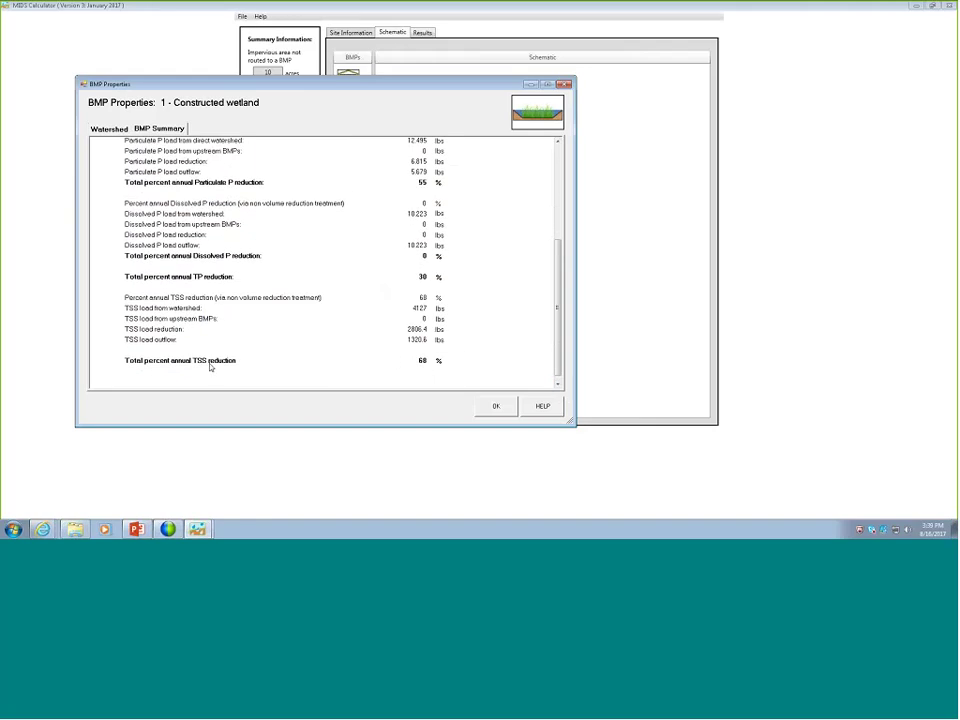
left_click(495, 408)
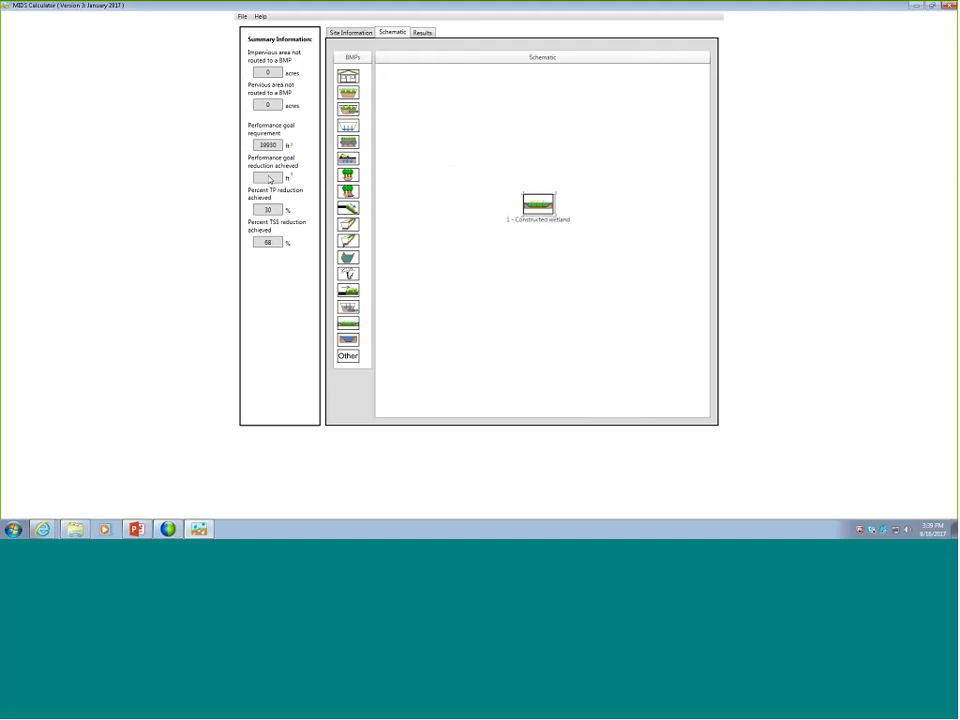
Step: Delete the constructed wetland from the schematic
right_click(538, 208)
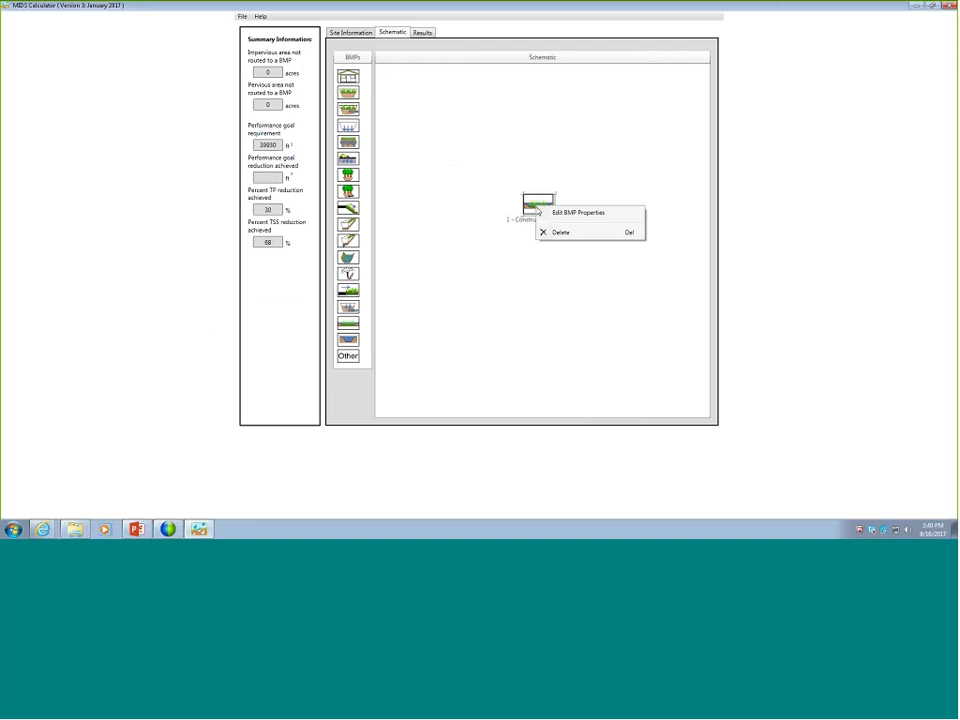
left_click(561, 232)
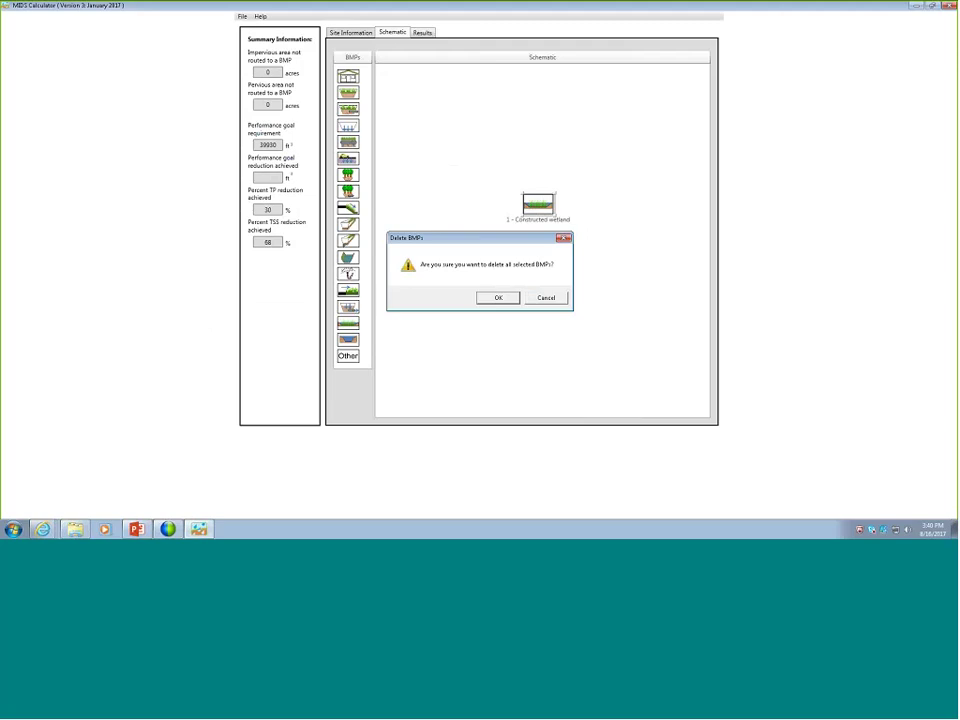
left_click(532, 298)
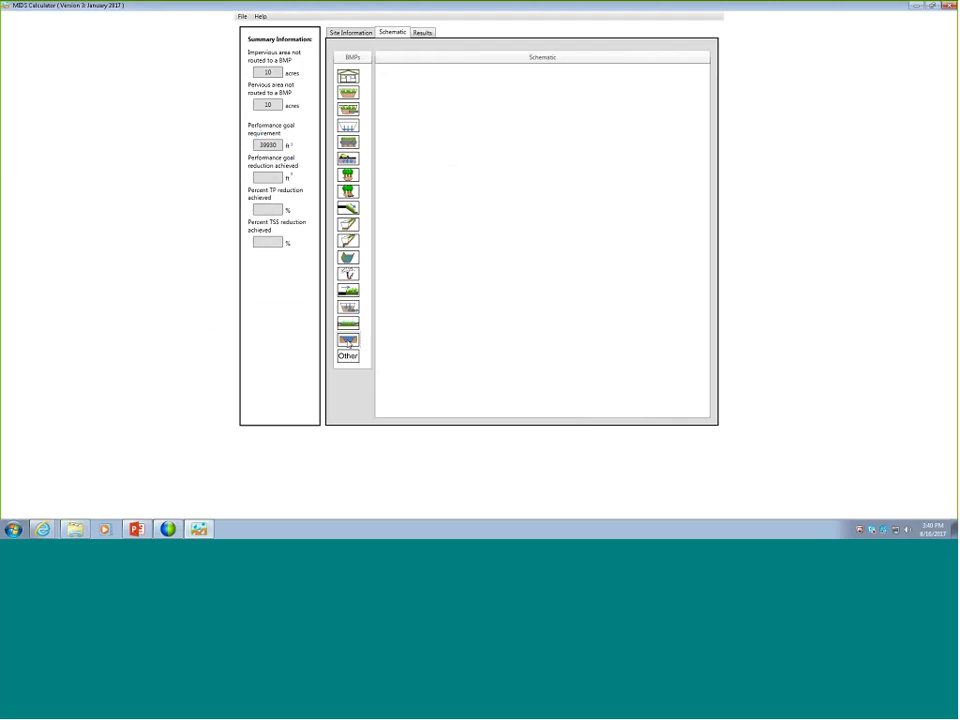
Step: Add a constructed stormwater pond, giving its watershed 5 acres each of B and C soil managed turf and 10 acres of impervious cover
left_click_drag(348, 339, 525, 214)
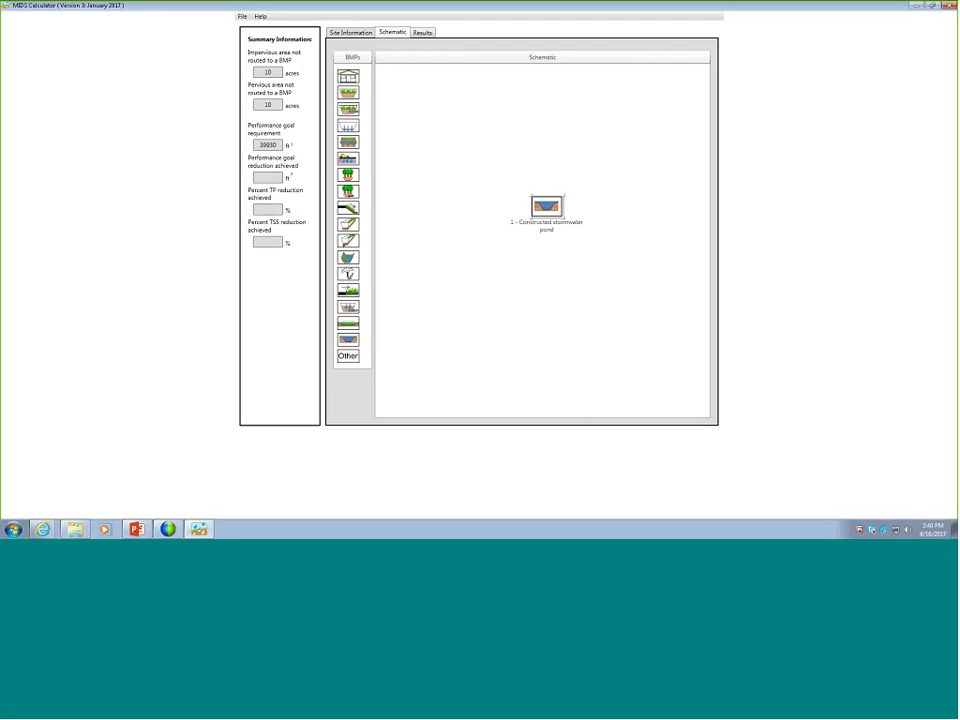
double_click(547, 207)
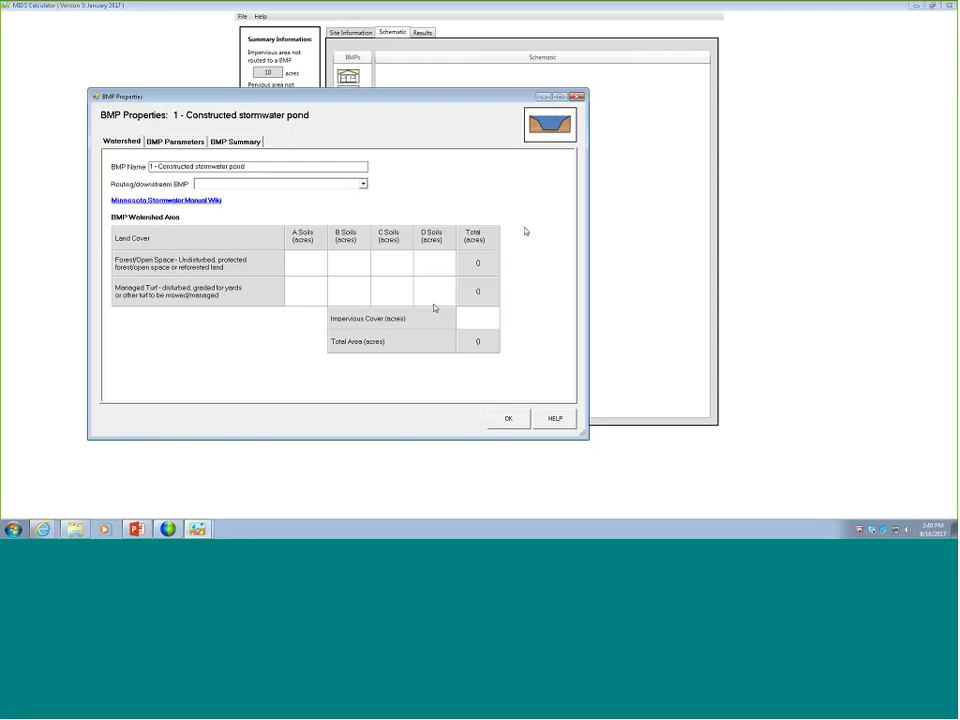
type("5")
key("Tab")
type("5")
key("Tab")
type("10")
Step: Compare Design Levels 1 and 2 in the stormwater pond's parameters and set its Pond Design Level to Design Level 3
left_click(175, 141)
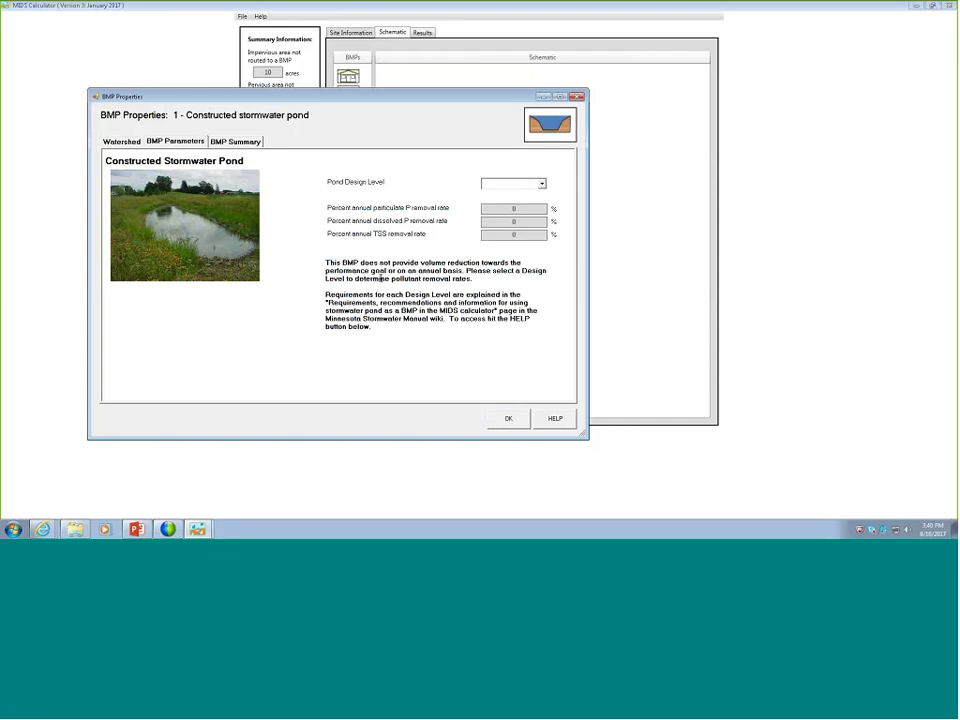
left_click(541, 184)
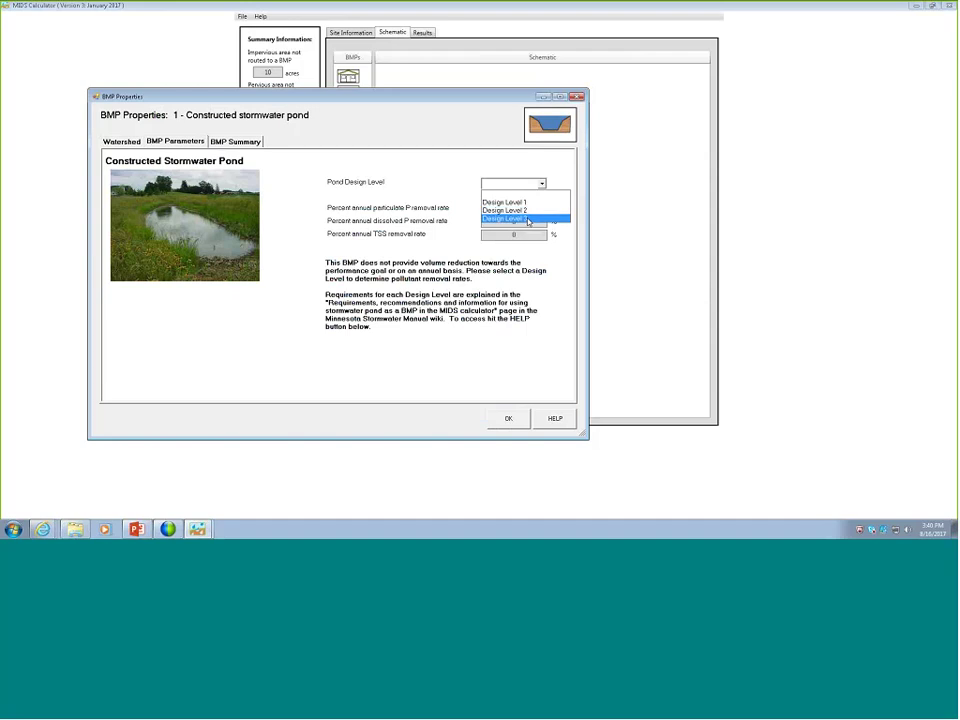
left_click(527, 219)
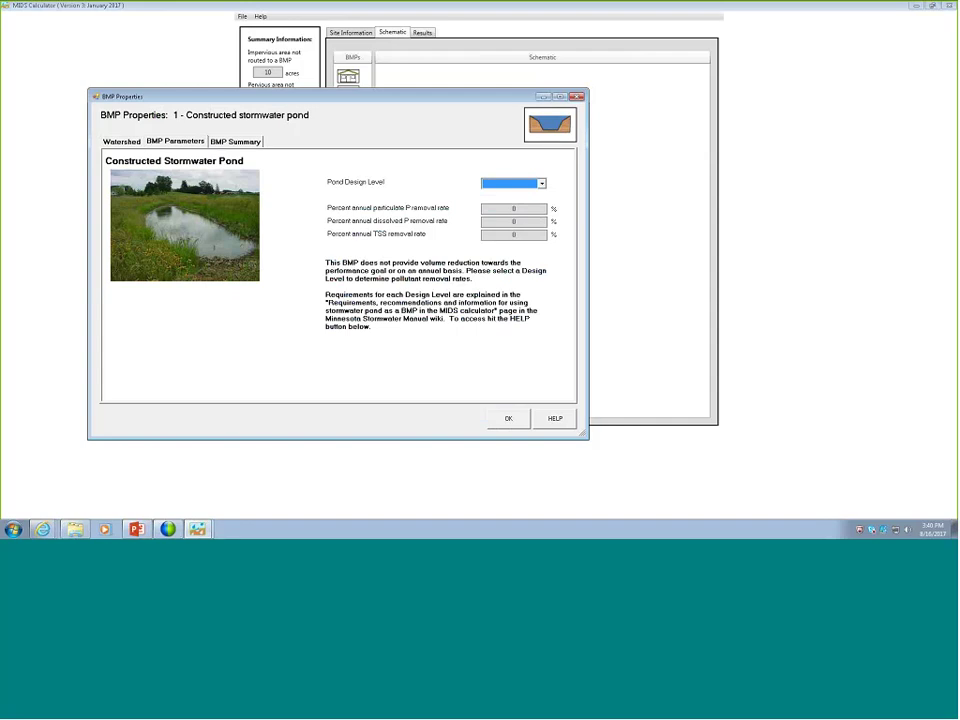
left_click(541, 184)
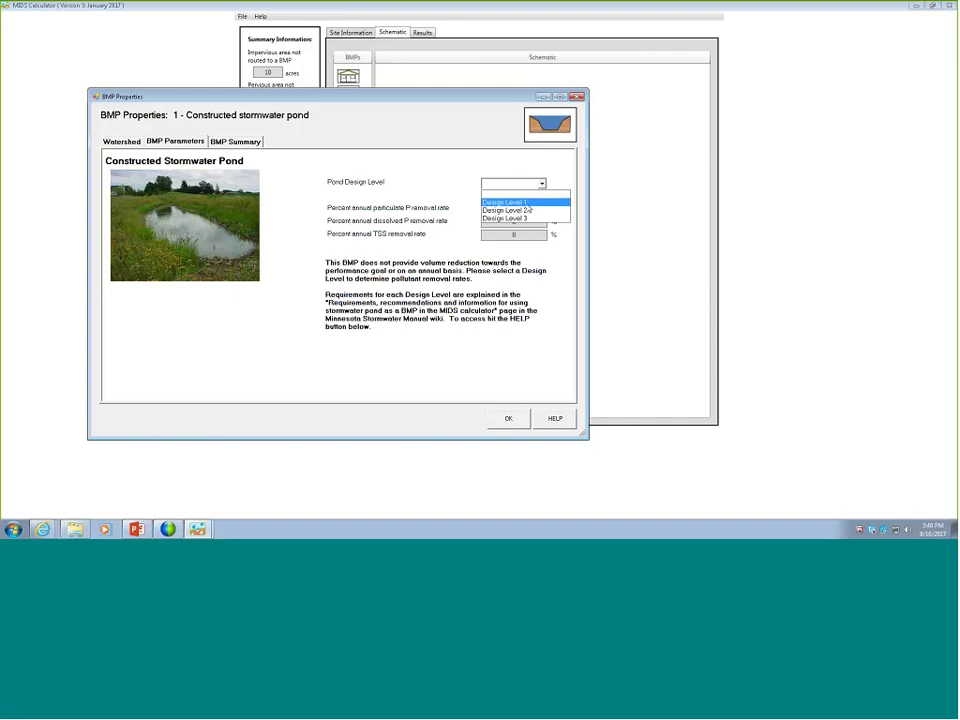
left_click(508, 202)
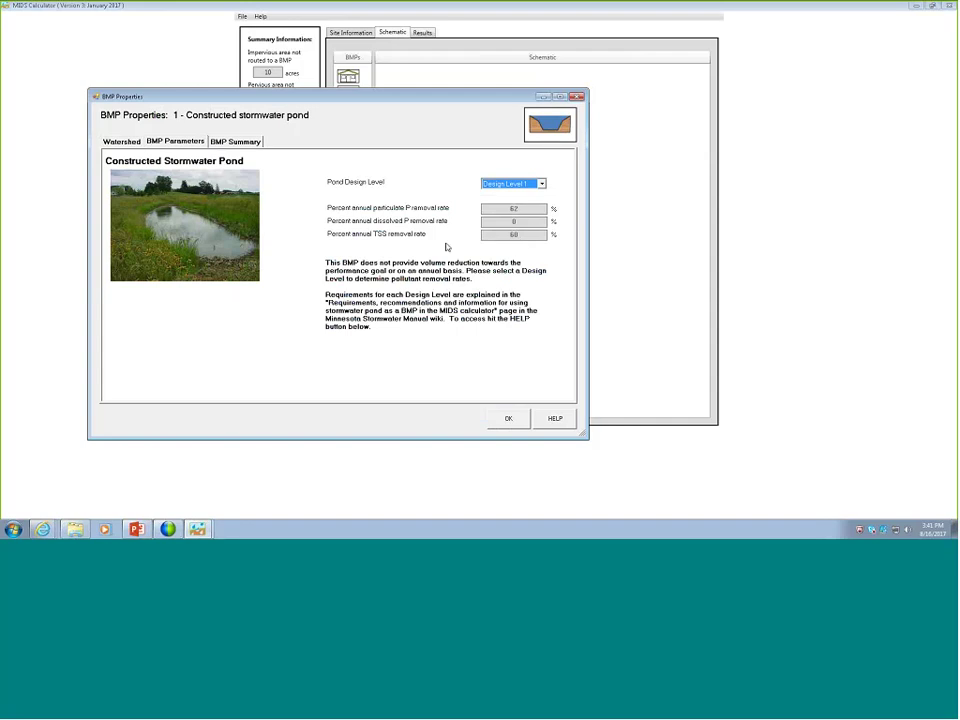
left_click(541, 183)
left_click(527, 209)
left_click(541, 183)
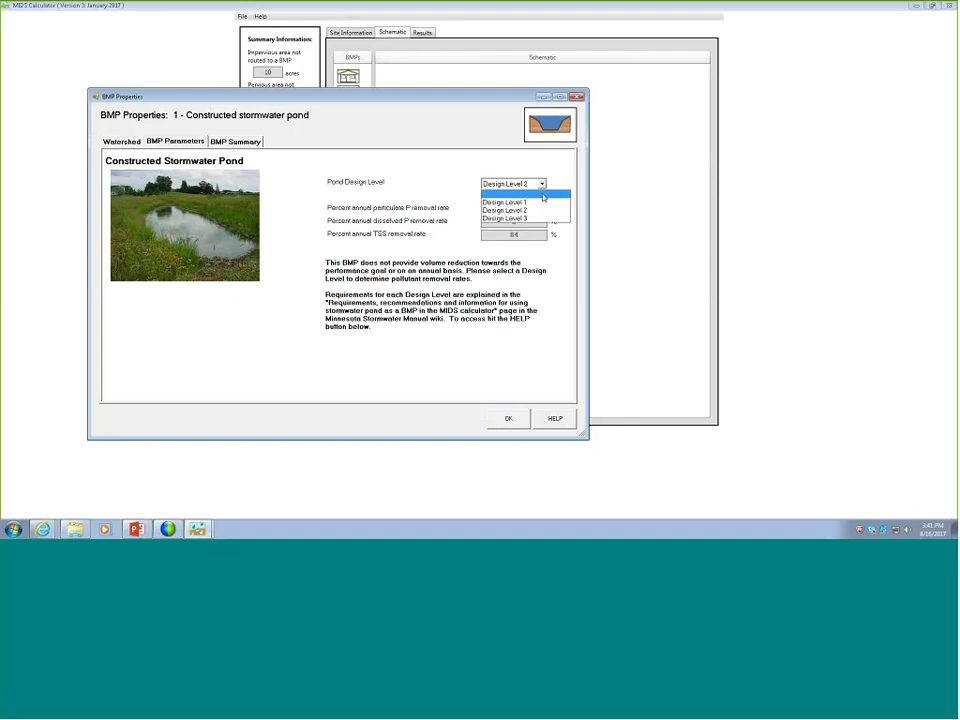
left_click(527, 219)
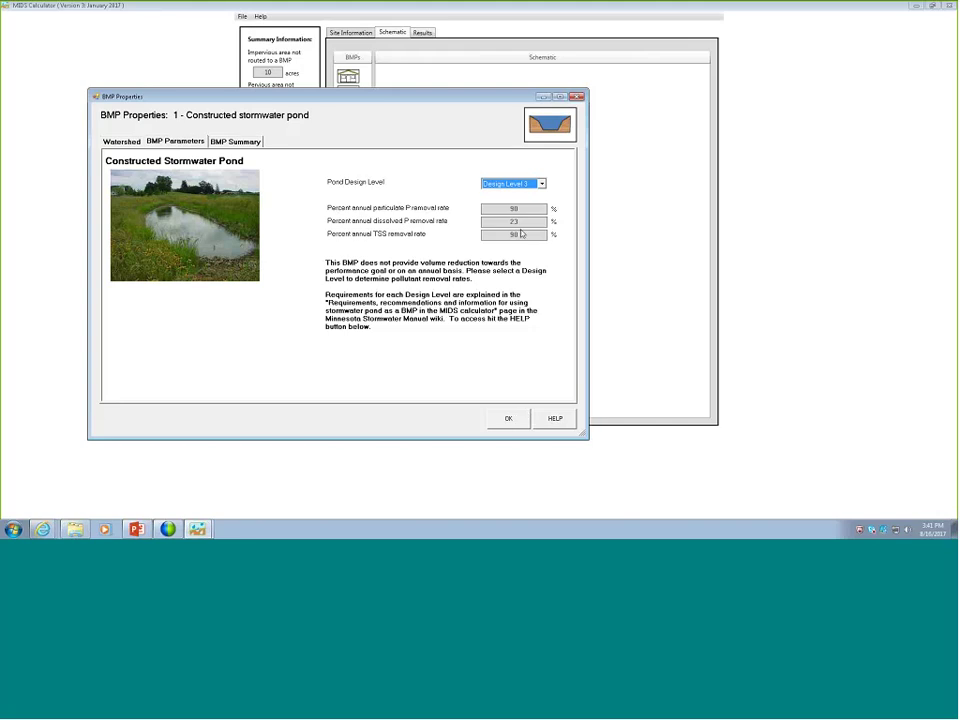
Step: Open the stormwater pond's help page and review the requirements for Design Levels 1 to 3 and the page's contents list
left_click(556, 418)
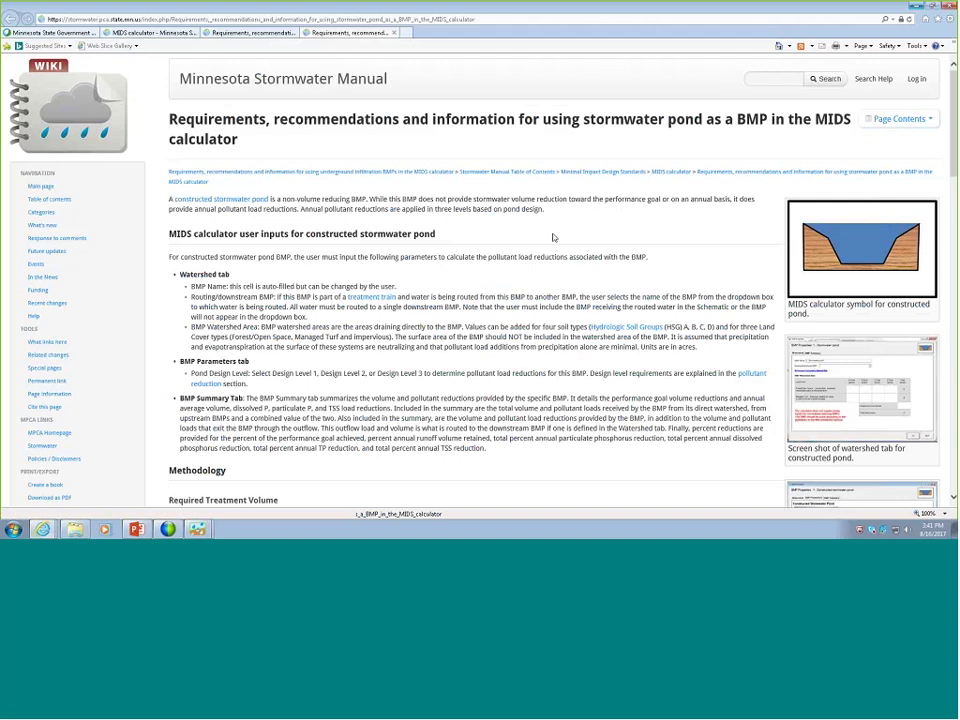
scroll(553, 237, "down", 5)
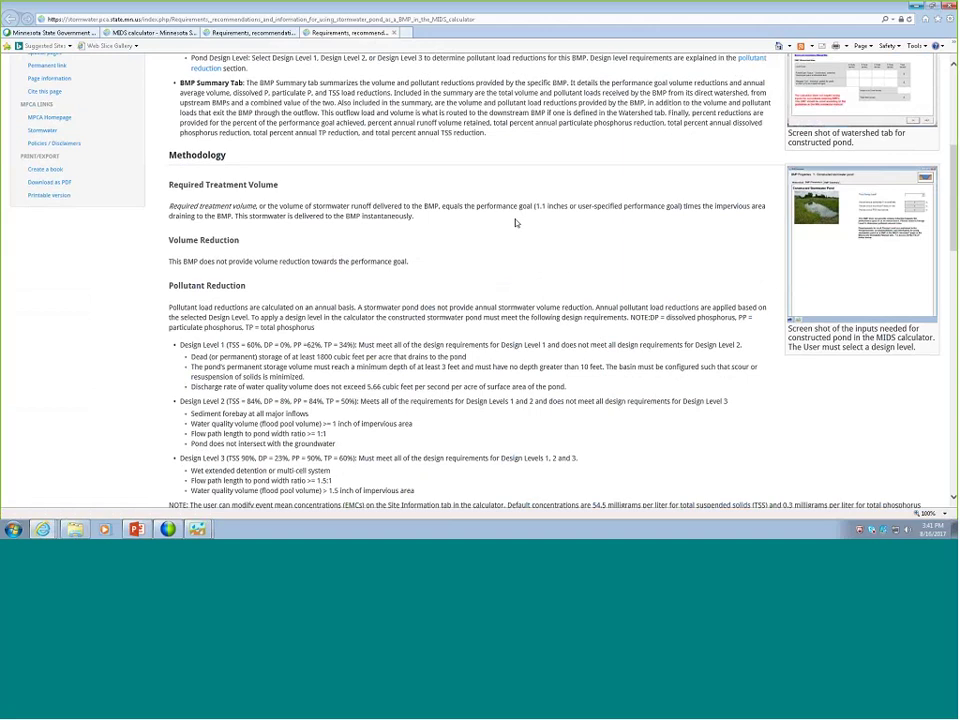
scroll(516, 223, "down", 1)
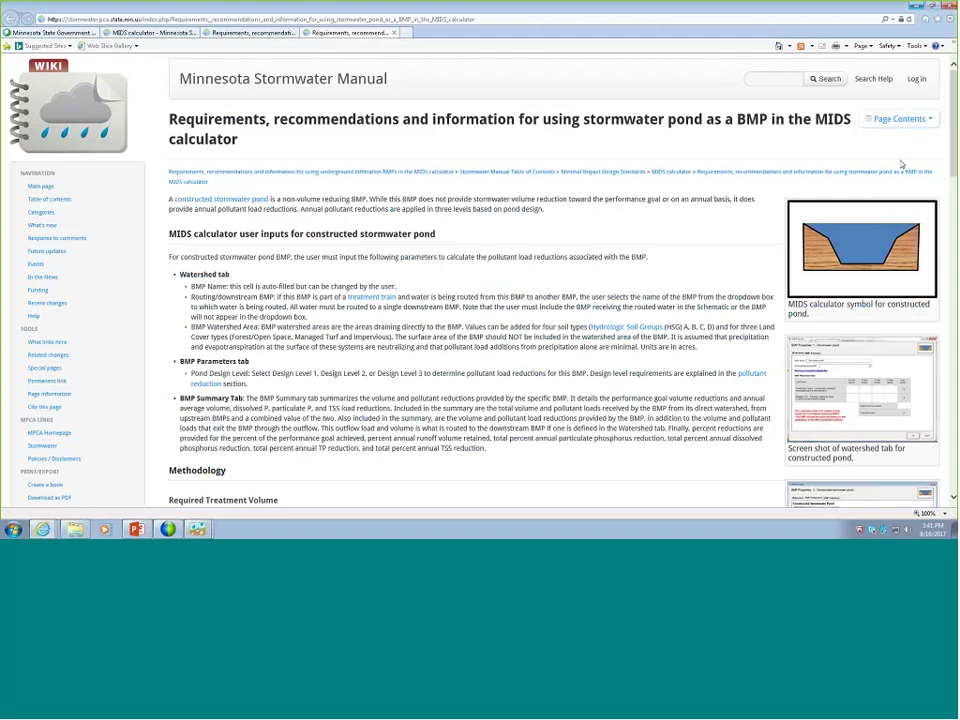
left_click(900, 118)
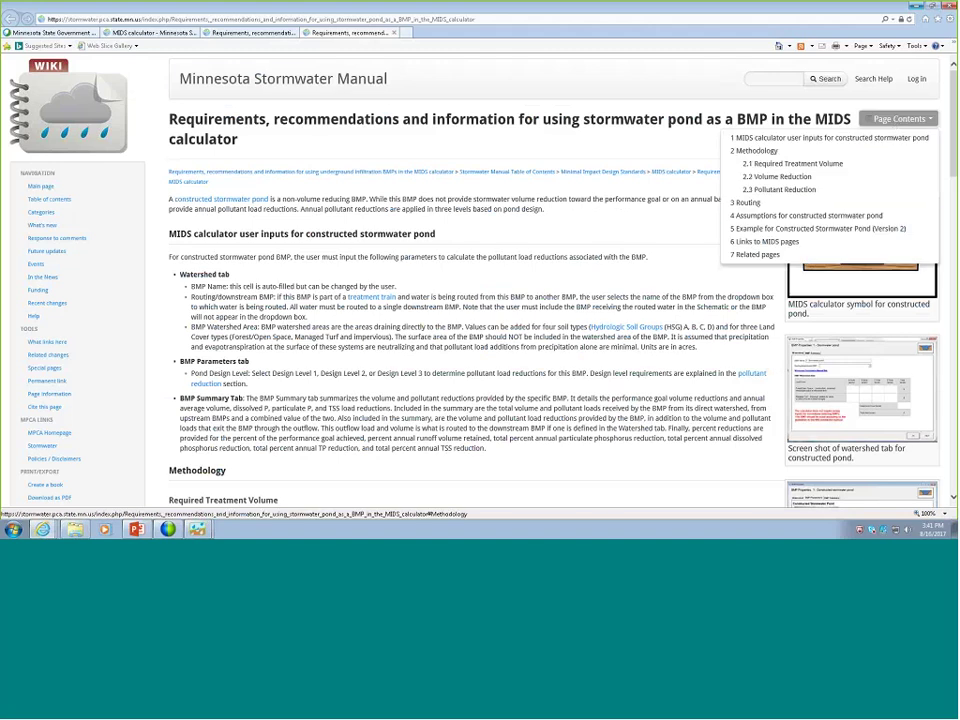
left_click(762, 255)
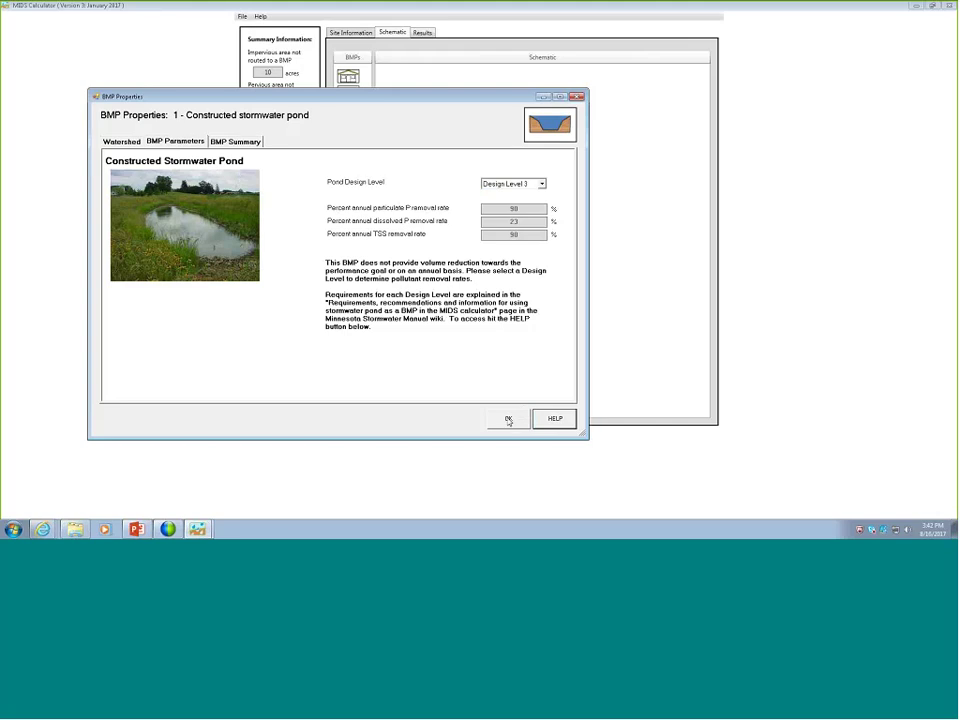
Step: Set the constructed stormwater pond's Pond Design Level to Design Level 2 and accept its properties
left_click(513, 183)
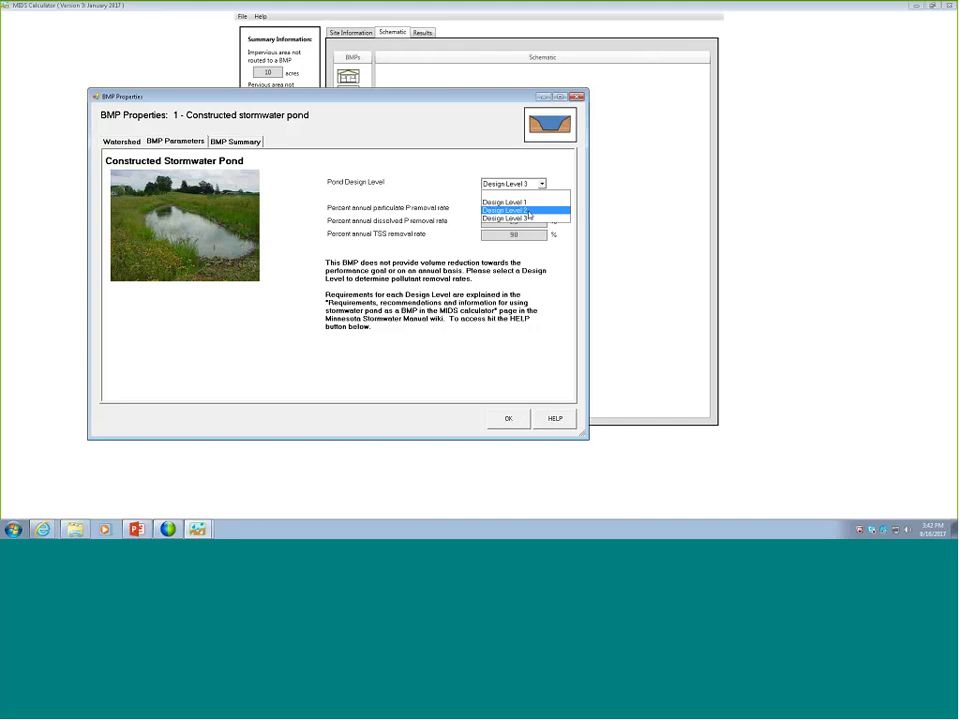
left_click(510, 206)
left_click(508, 418)
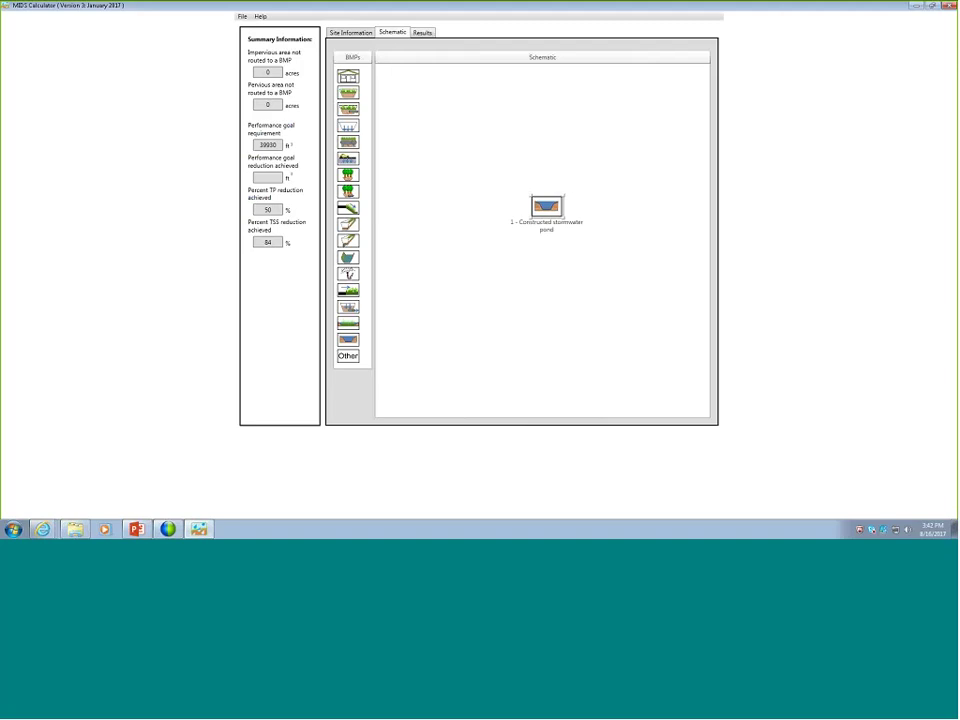
Step: Review the project results from the site information down to the BMP summary tables
left_click(423, 33)
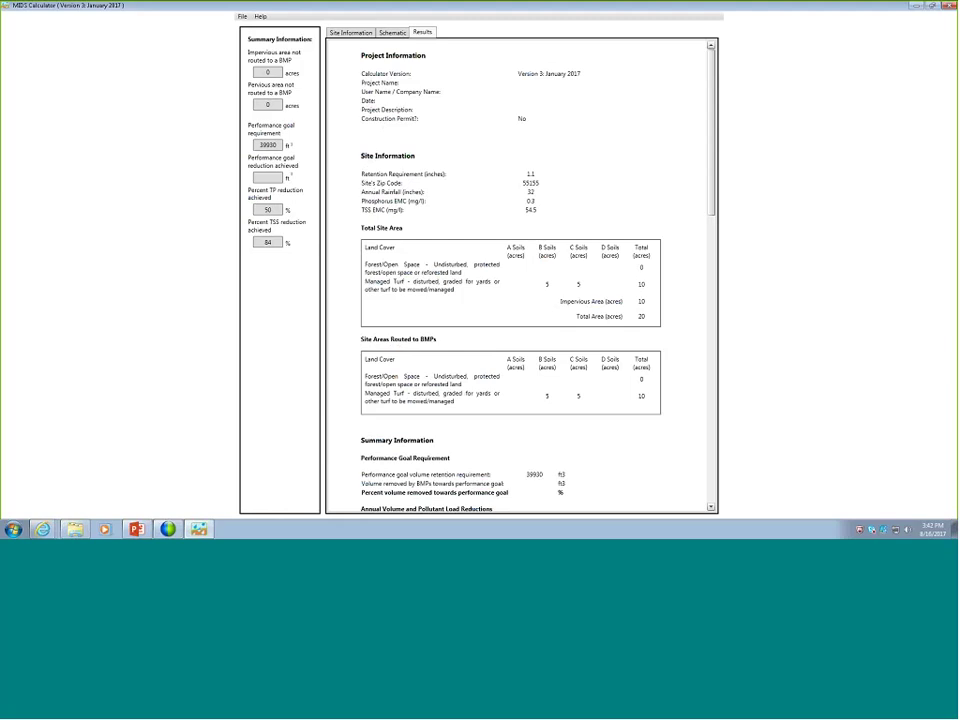
scroll(520, 289, "down", 5)
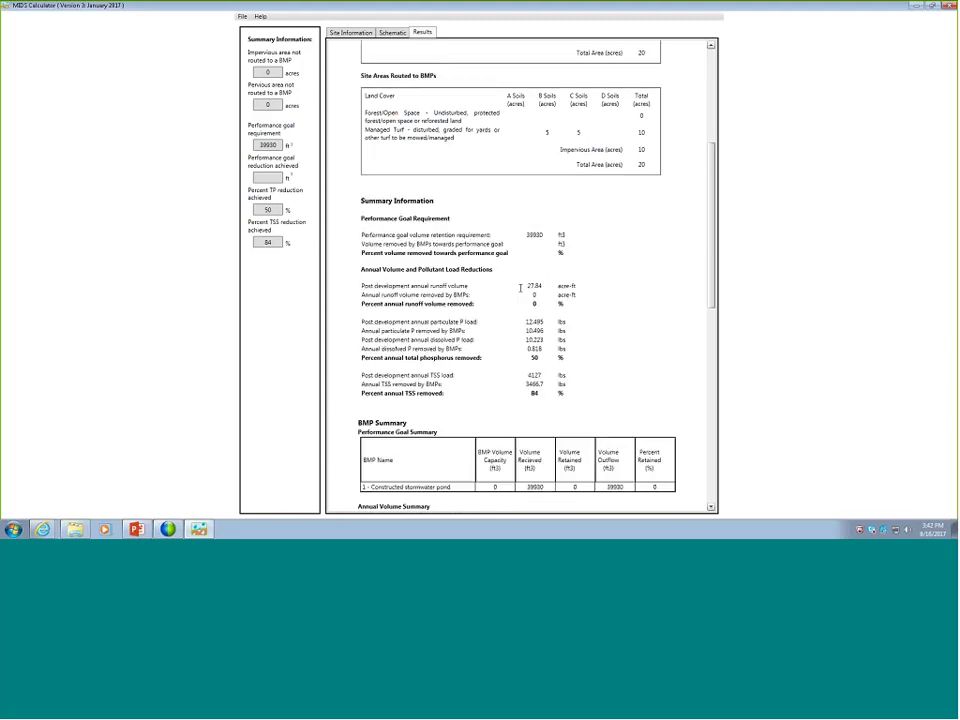
scroll(520, 289, "down", 3)
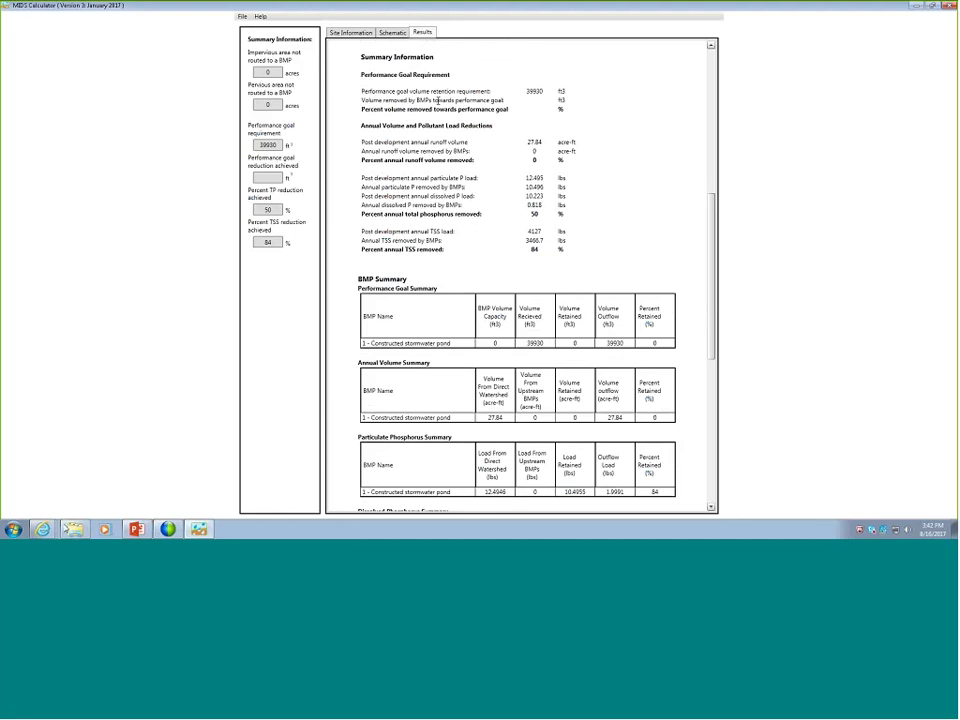
Step: Switch to the Minnesota Stormwater Manual in Internet Explorer and follow its table of contents to the Minimal Impact Design Standards page's MIDS calculator resources
left_click(42, 528)
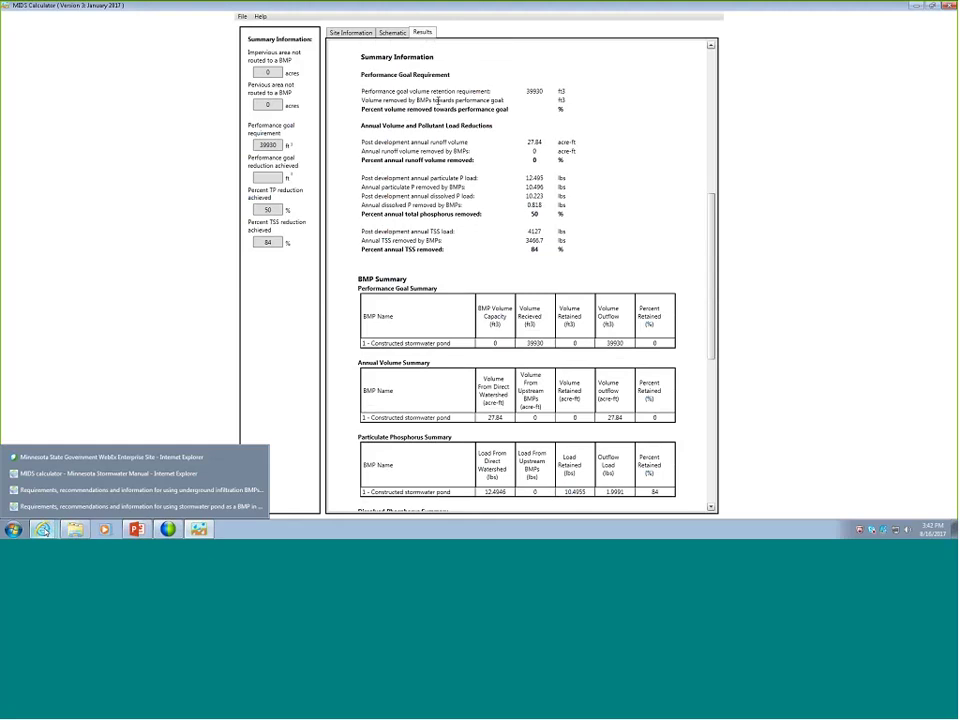
left_click(140, 506)
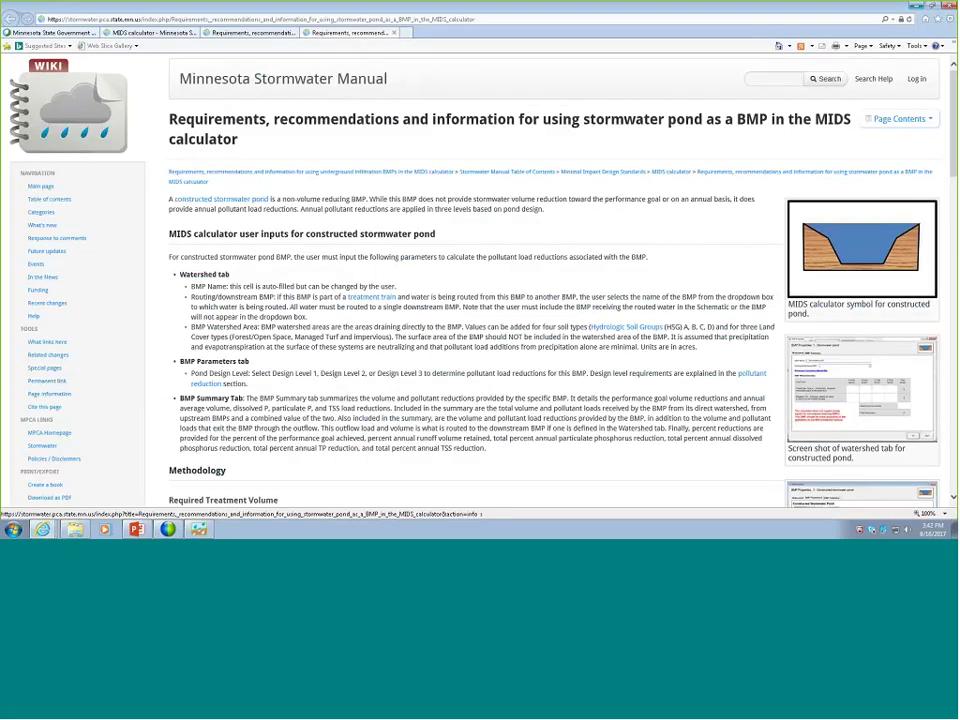
left_click(61, 200)
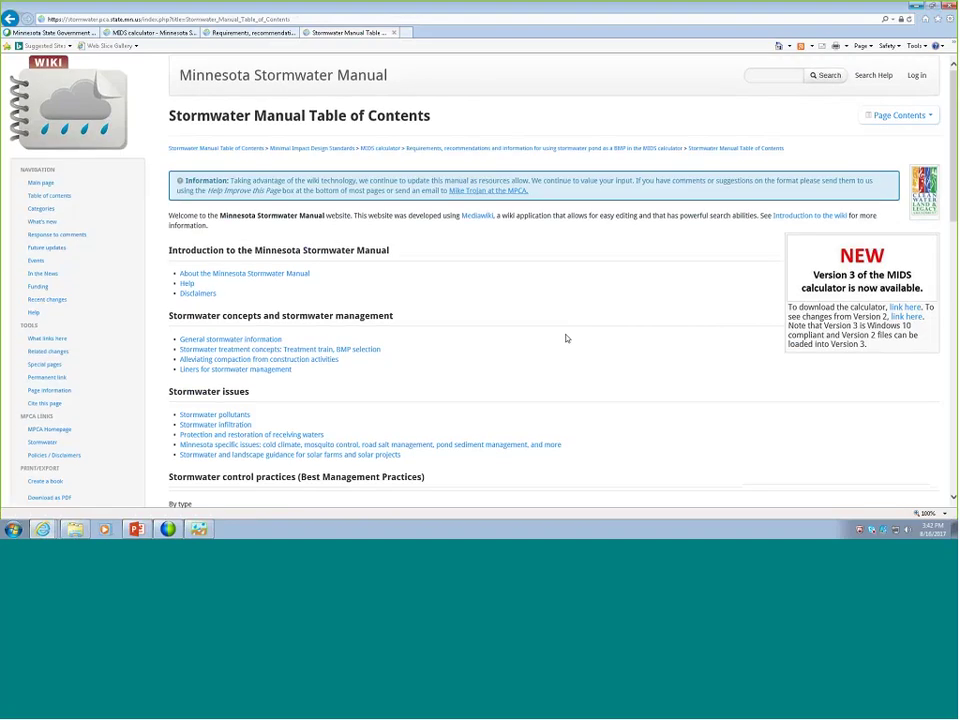
scroll(565, 333, "down", 8)
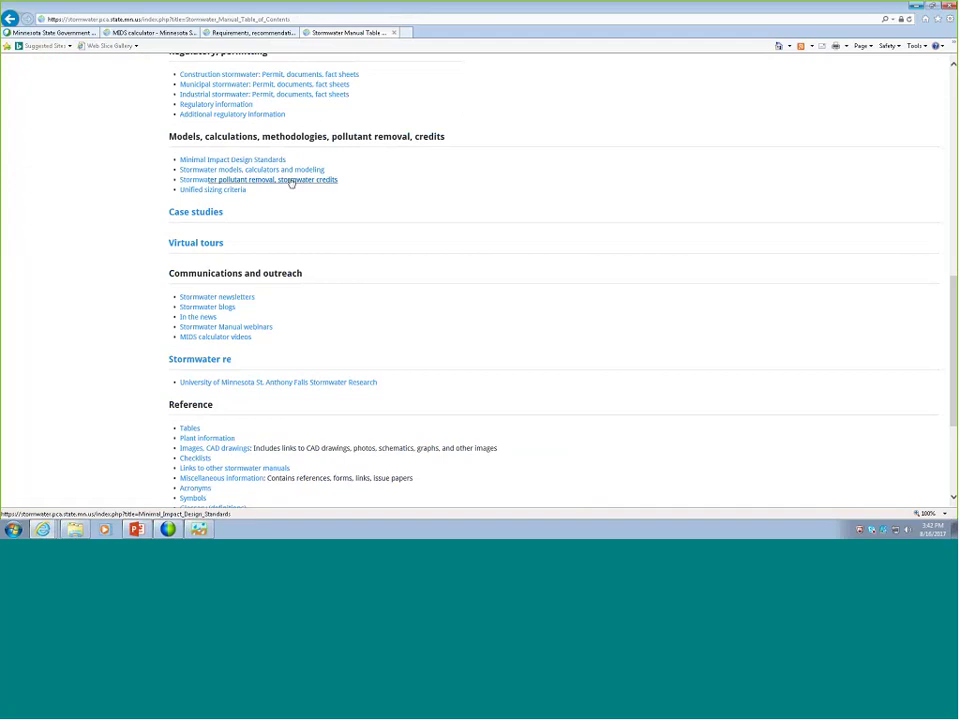
left_click(229, 163)
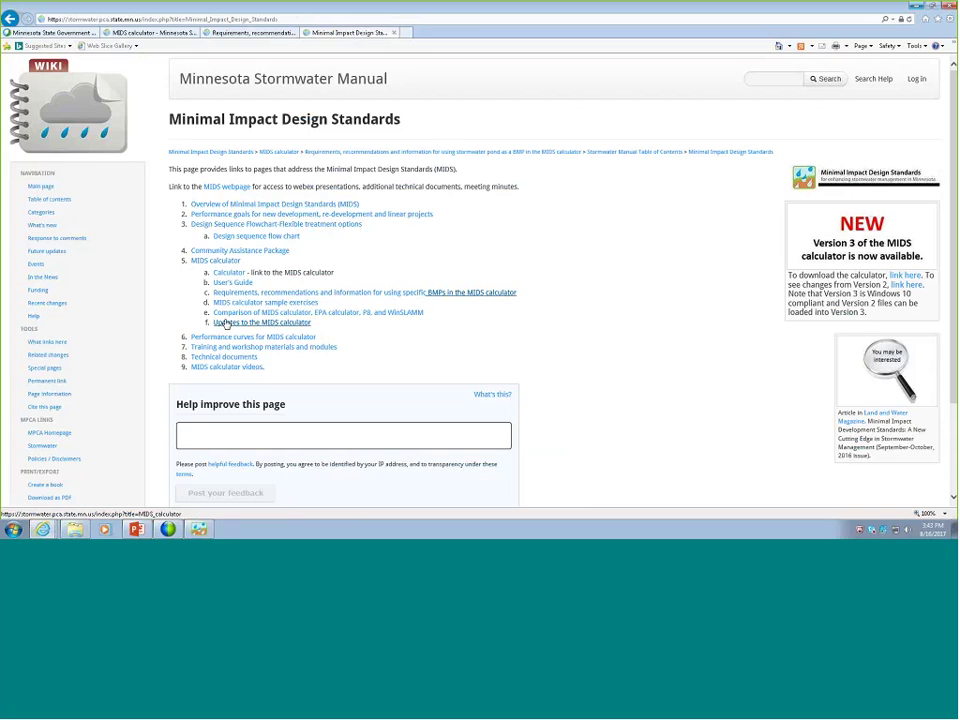
left_click(210, 261)
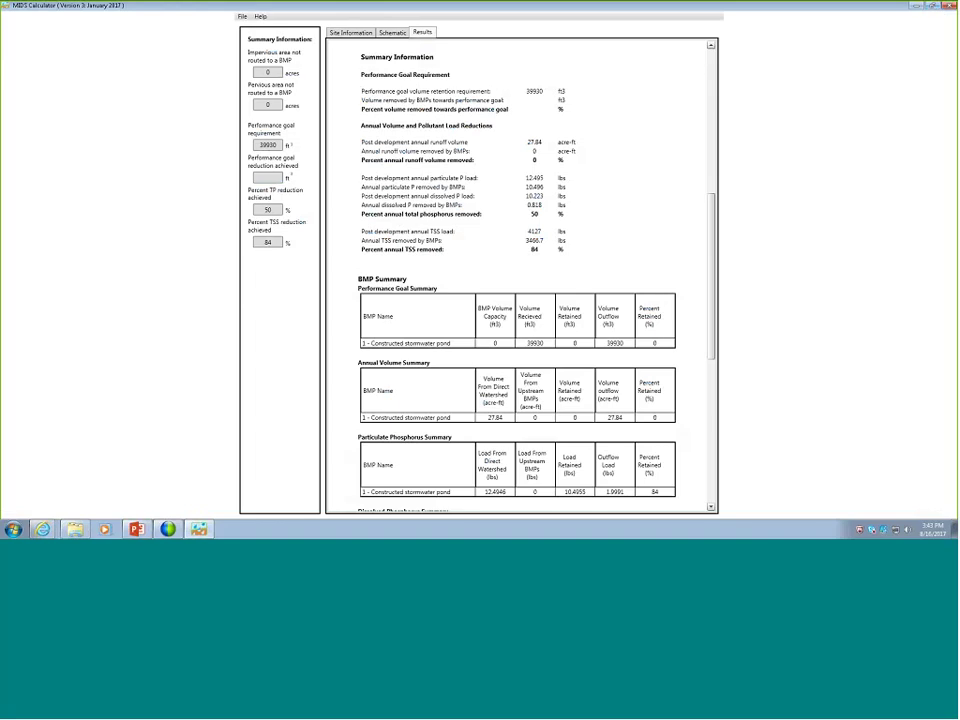
Step: Switch to the PowerPoint presentation and show slide 44, which ends Module 12 on constructed ponds and wetlands
left_click(136, 530)
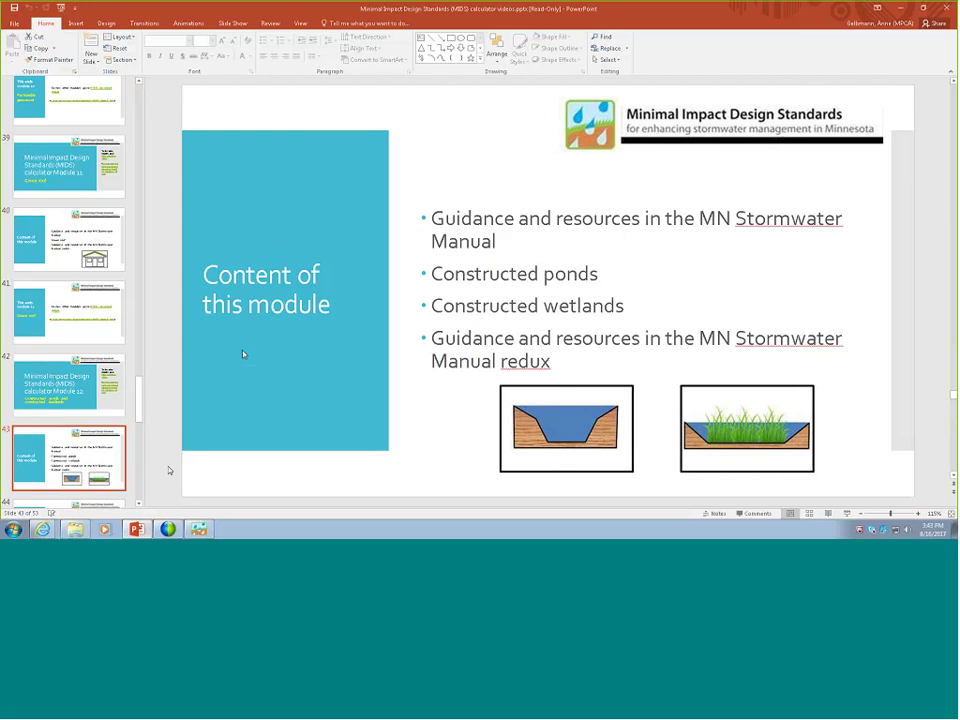
left_click(139, 504)
left_click(139, 504)
scroll(80, 450, "down", 2)
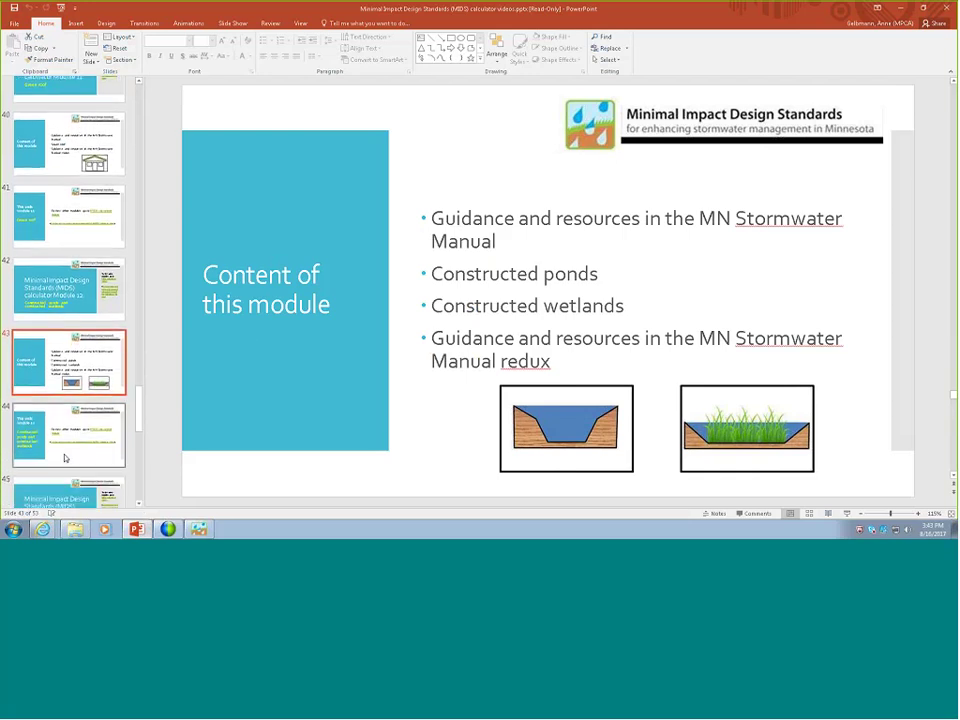
left_click(64, 455)
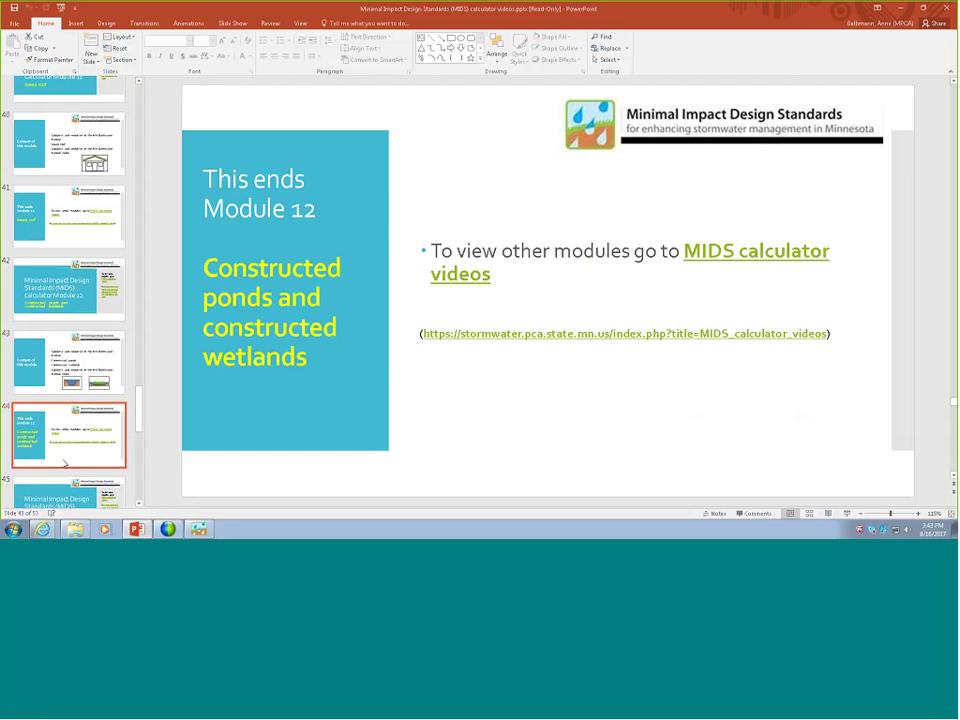